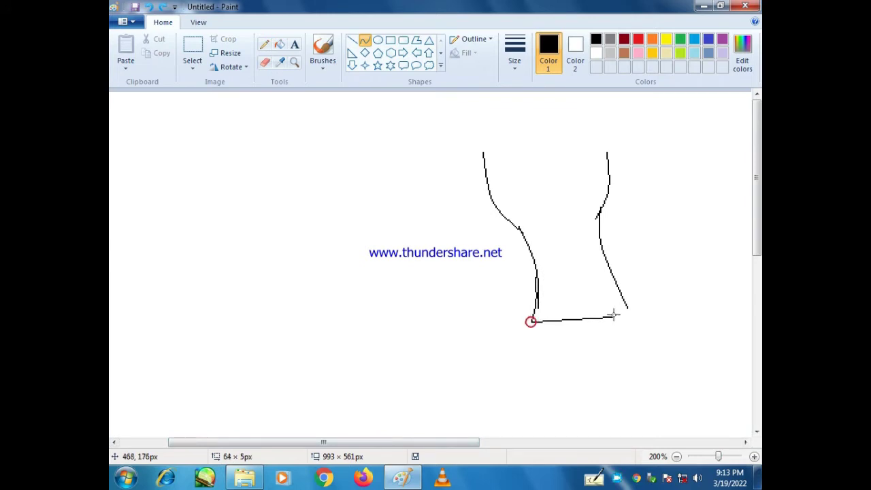
- Close the bodice outline with a downward-curved waist edge and a slightly arched top edge using the Curve tool
{"action": "left_click_drag", "start_coordinate": [612, 314], "coordinate": [629, 314]}
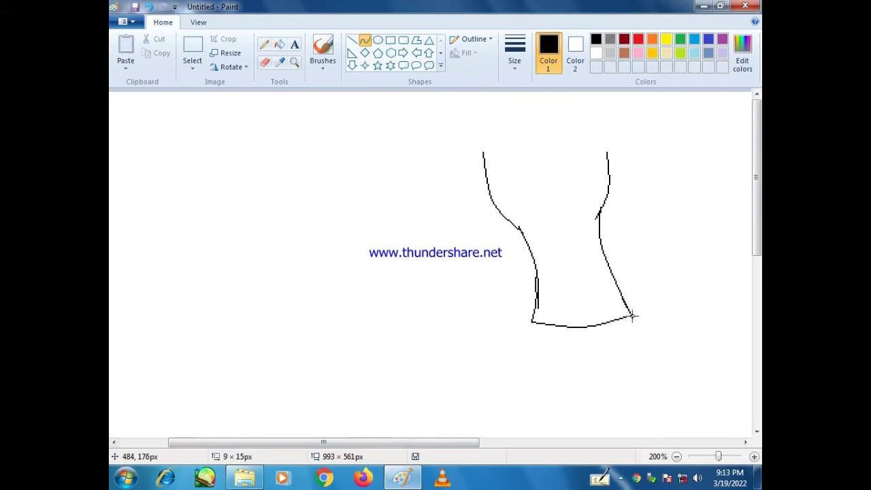
{"action": "left_click", "coordinate": [675, 458]}
{"action": "left_click", "coordinate": [754, 456]}
{"action": "left_click_drag", "start_coordinate": [389, 442], "coordinate": [460, 443]}
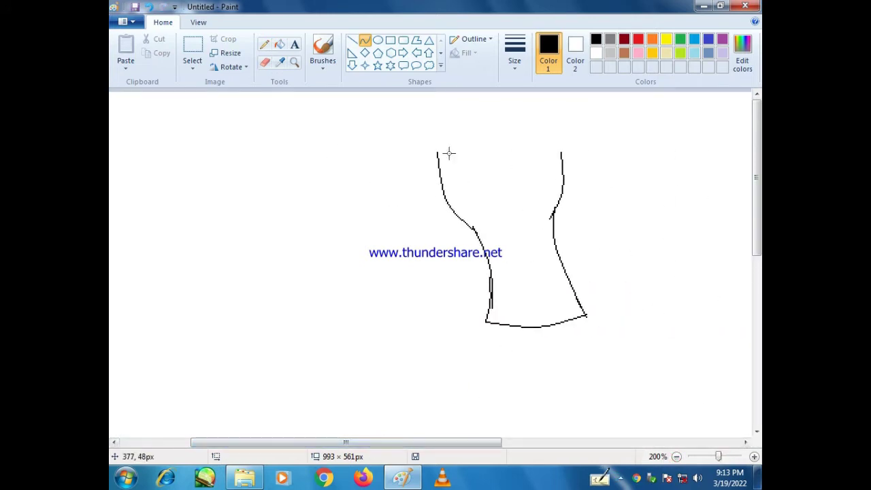
{"action": "left_click_drag", "start_coordinate": [548, 155], "coordinate": [562, 153]}
{"action": "left_click_drag", "start_coordinate": [517, 153], "coordinate": [516, 144]}
{"action": "left_click", "coordinate": [676, 457]}
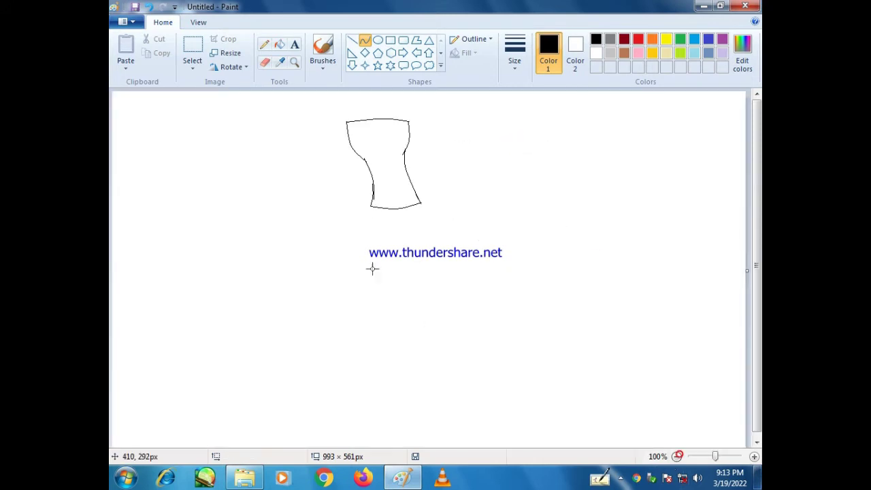
- Draw the skirt's two outer sides as curves flaring from the waist corners, the left one about 142 × 200 px
{"action": "mouse_move", "coordinate": [371, 206]}
{"action": "left_mouse_down"}
{"action": "mouse_move", "coordinate": [296, 331]}
{"action": "mouse_move", "coordinate": [282, 331]}
{"action": "left_mouse_up"}
{"action": "left_click_drag", "start_coordinate": [311, 257], "coordinate": [350, 204]}
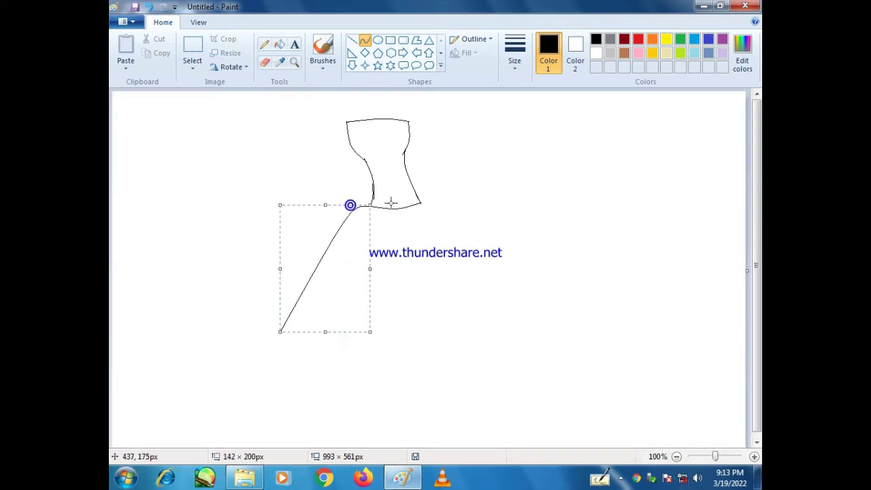
{"action": "left_click_drag", "start_coordinate": [420, 201], "coordinate": [499, 289]}
{"action": "left_click_drag", "start_coordinate": [435, 192], "coordinate": [443, 188]}
- Draw five curved fold lines fanning from the waist to the hem between the skirt's outer sides
{"action": "mouse_move", "coordinate": [374, 204]}
{"action": "left_mouse_down"}
{"action": "mouse_move", "coordinate": [345, 334]}
{"action": "mouse_move", "coordinate": [329, 347]}
{"action": "left_mouse_up"}
{"action": "left_click_drag", "start_coordinate": [348, 265], "coordinate": [358, 215]}
{"action": "left_click_drag", "start_coordinate": [466, 291], "coordinate": [487, 318]}
{"action": "left_click_drag", "start_coordinate": [442, 208], "coordinate": [377, 205]}
{"action": "left_click", "coordinate": [422, 194]}
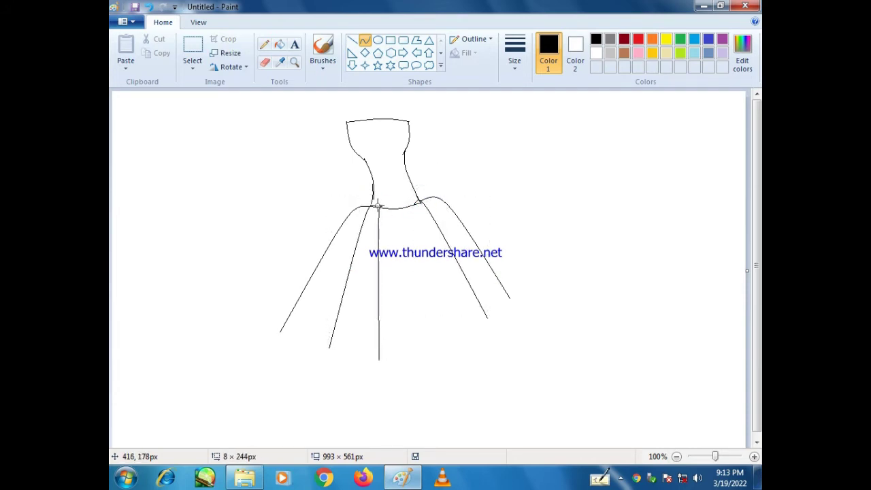
{"action": "left_click", "coordinate": [411, 198]}
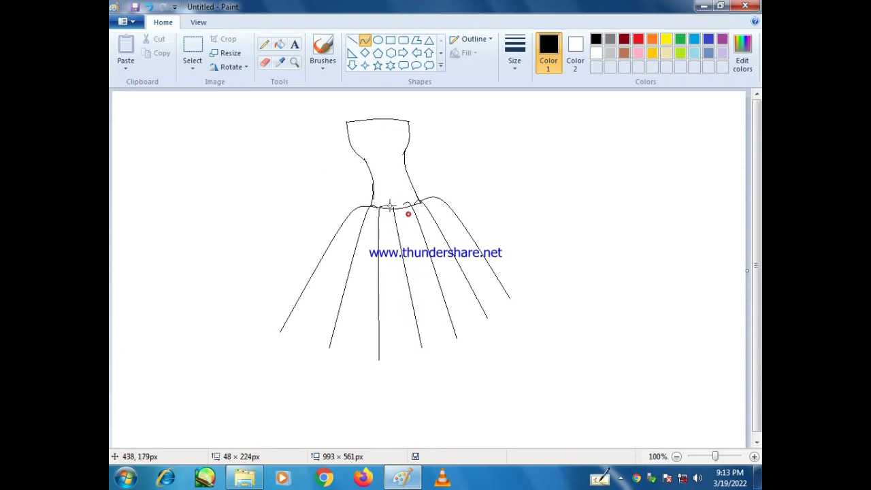
- Draw short sloping shoulder lines above the bodice and curve the outer arm lines down from them on both sides
{"action": "left_click", "coordinate": [754, 457]}
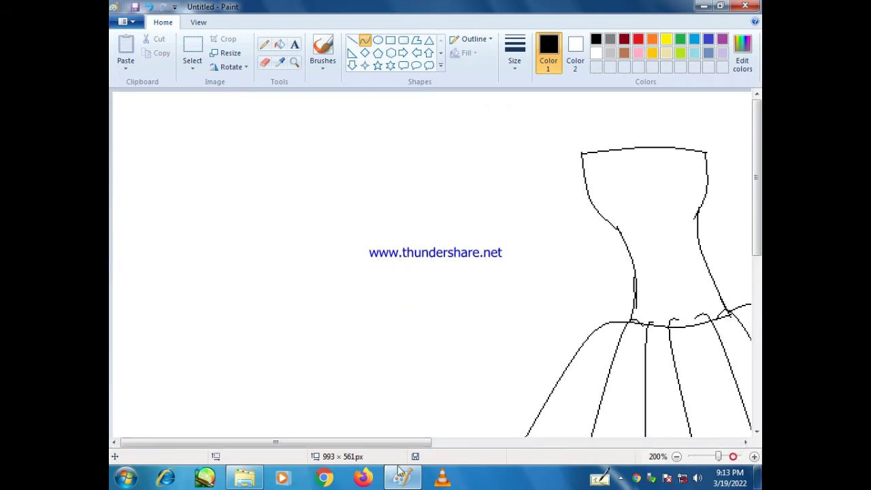
{"action": "left_click_drag", "start_coordinate": [388, 442], "coordinate": [494, 442]}
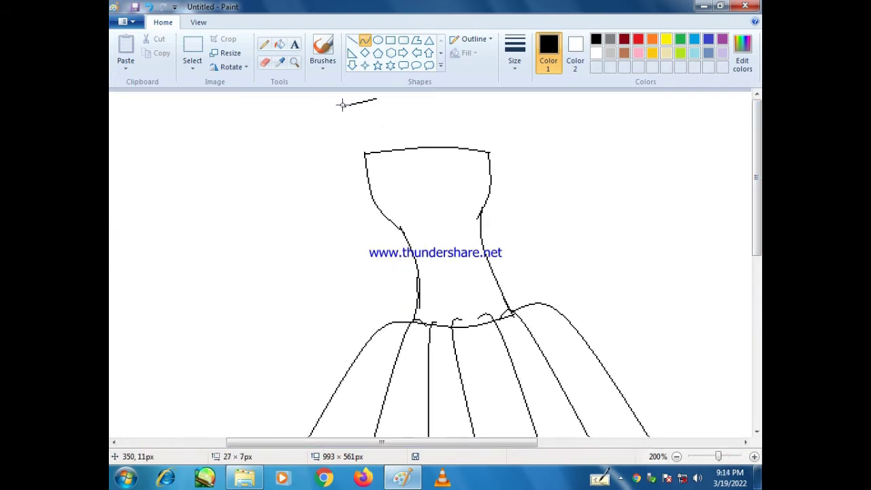
{"action": "left_click_drag", "start_coordinate": [335, 140], "coordinate": [334, 114]}
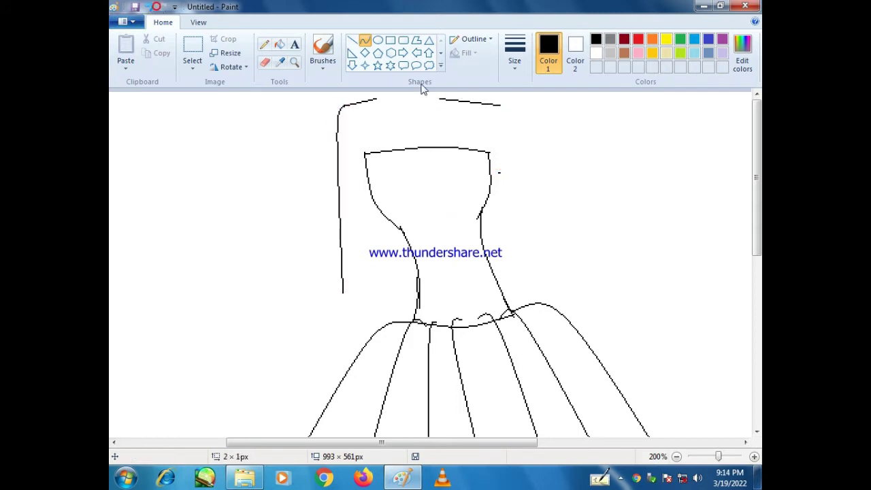
{"action": "left_click_drag", "start_coordinate": [525, 273], "coordinate": [527, 275]}
{"action": "left_click_drag", "start_coordinate": [502, 138], "coordinate": [500, 106]}
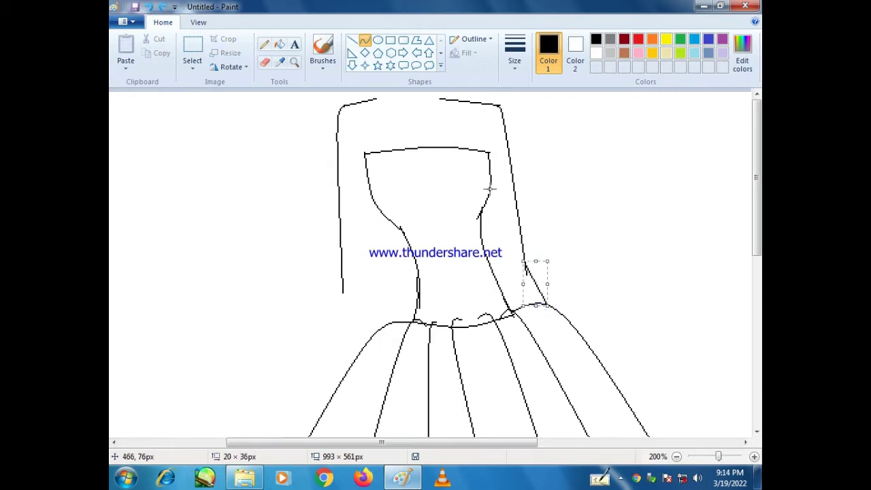
- Draw the inner line of the arm on the right from the bodice's side to the elbow and on to the skirt
{"action": "left_click_drag", "start_coordinate": [490, 188], "coordinate": [509, 291]}
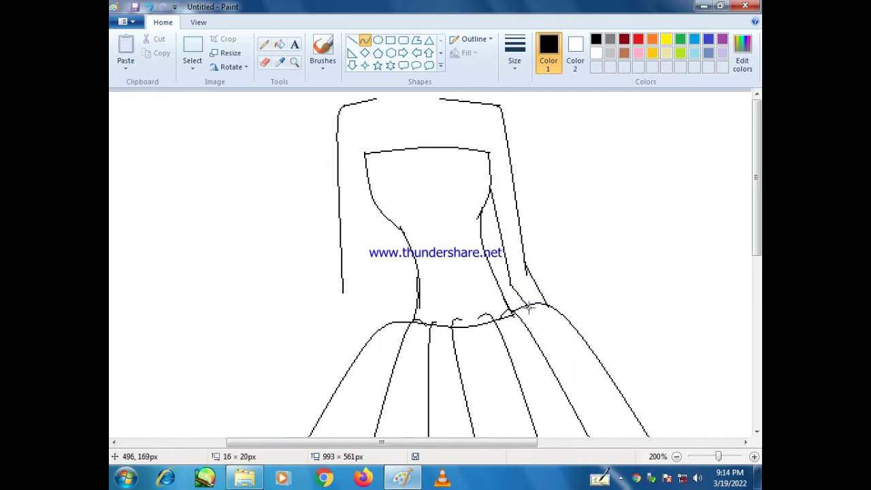
{"action": "left_click", "coordinate": [156, 9]}
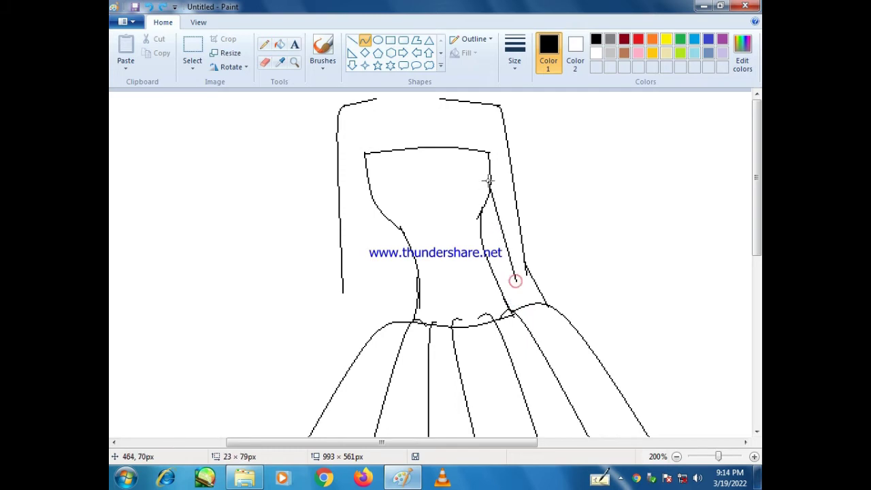
{"action": "left_click_drag", "start_coordinate": [518, 280], "coordinate": [517, 287]}
{"action": "left_click", "coordinate": [542, 311]}
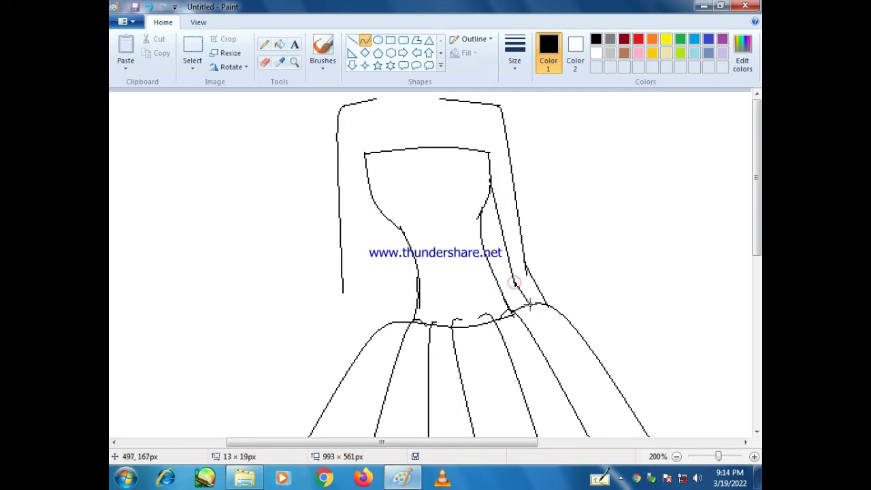
- Draw the inner upper-arm line on the left and both forearm lines from the elbow to the skirt's edge
{"action": "left_click_drag", "start_coordinate": [365, 153], "coordinate": [363, 306]}
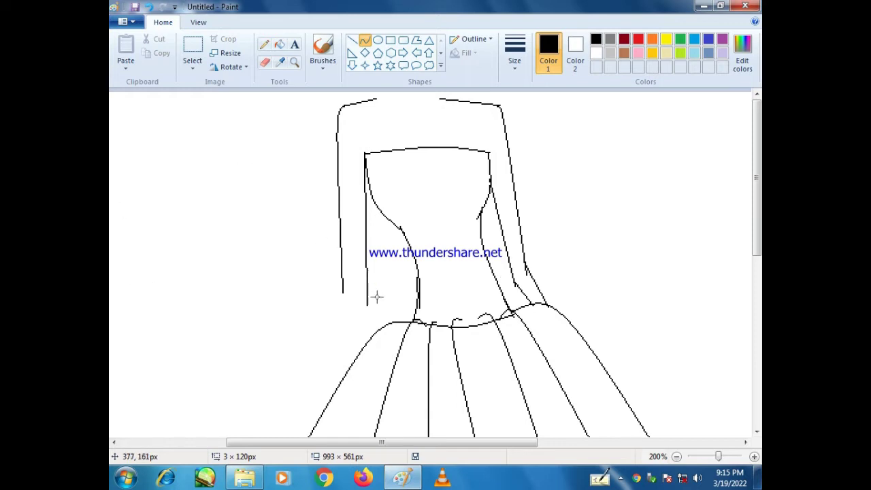
{"action": "left_click_drag", "start_coordinate": [310, 394], "coordinate": [319, 412]}
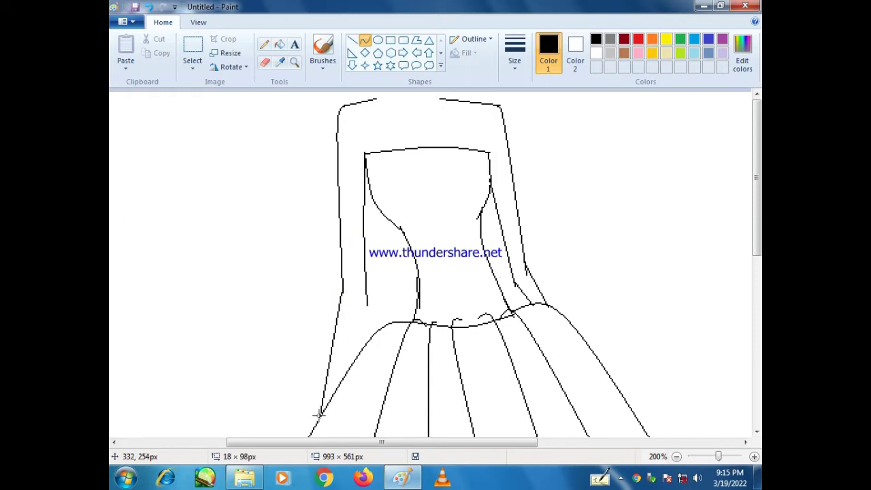
{"action": "left_click_drag", "start_coordinate": [366, 290], "coordinate": [365, 341]}
{"action": "mouse_move", "coordinate": [757, 177]}
{"action": "left_mouse_down"}
{"action": "mouse_move", "coordinate": [756, 222]}
{"action": "mouse_move", "coordinate": [757, 177]}
{"action": "left_mouse_up"}
{"action": "left_click", "coordinate": [676, 457]}
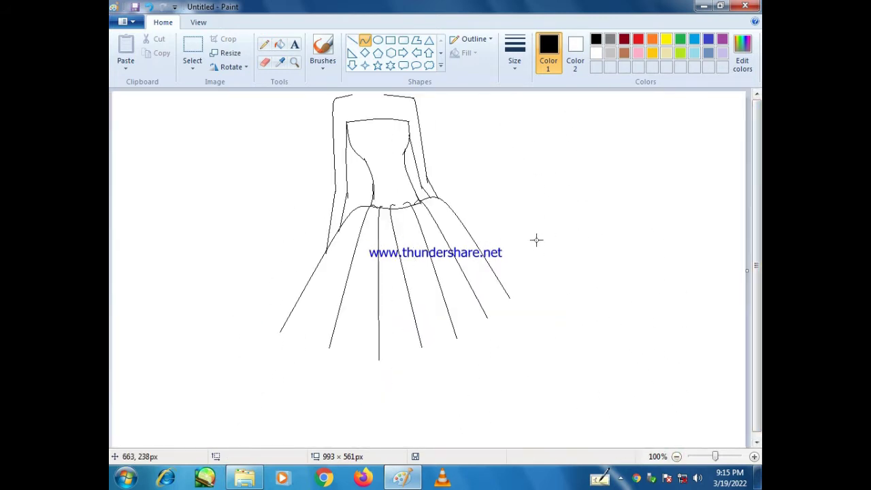
- Fill the bodice solid black and paint the whole skirt with textured black strokes using the natural pencil brush
{"action": "left_click", "coordinate": [323, 51]}
{"action": "left_click", "coordinate": [514, 54]}
{"action": "left_click", "coordinate": [542, 165]}
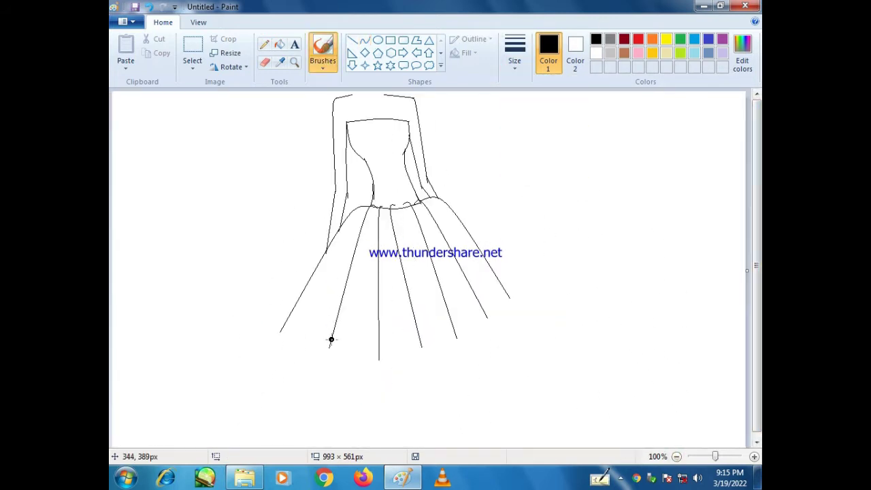
{"action": "left_click", "coordinate": [323, 68]}
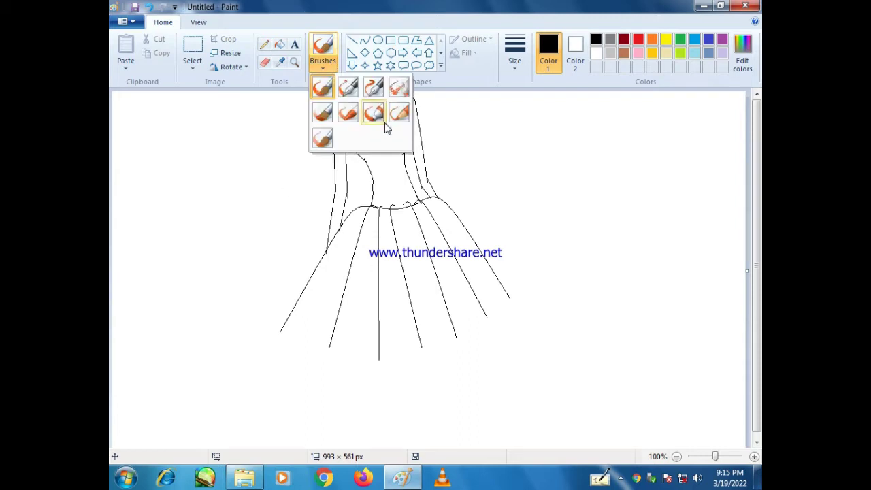
{"action": "left_click", "coordinate": [394, 117]}
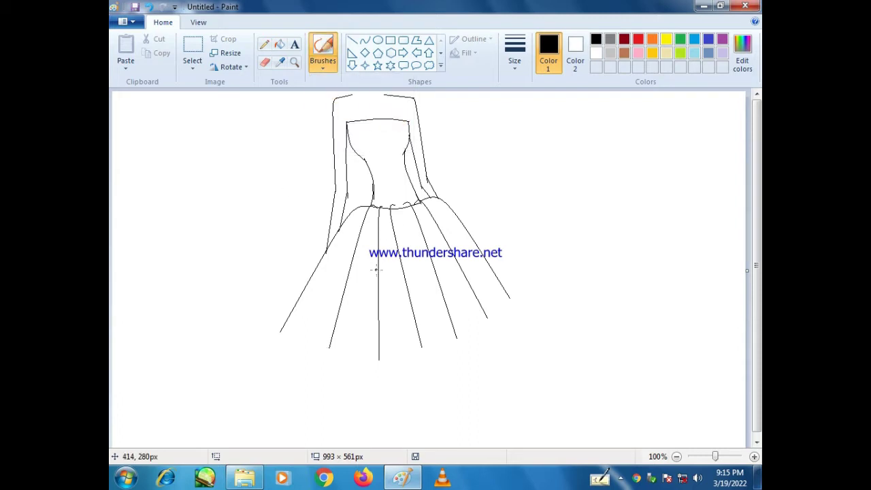
{"action": "left_click", "coordinate": [280, 44]}
{"action": "left_click", "coordinate": [388, 136]}
{"action": "left_click", "coordinate": [323, 51]}
{"action": "mouse_move", "coordinate": [360, 207]}
{"action": "left_mouse_down"}
{"action": "mouse_move", "coordinate": [293, 344]}
{"action": "mouse_move", "coordinate": [379, 235]}
{"action": "mouse_move", "coordinate": [348, 359]}
{"action": "mouse_move", "coordinate": [409, 227]}
{"action": "mouse_move", "coordinate": [395, 350]}
{"action": "mouse_move", "coordinate": [399, 200]}
{"action": "mouse_move", "coordinate": [452, 320]}
{"action": "mouse_move", "coordinate": [405, 200]}
{"action": "mouse_move", "coordinate": [479, 310]}
{"action": "mouse_move", "coordinate": [407, 198]}
{"action": "mouse_move", "coordinate": [482, 283]}
{"action": "mouse_move", "coordinate": [466, 233]}
{"action": "mouse_move", "coordinate": [358, 205]}
{"action": "mouse_move", "coordinate": [323, 270]}
{"action": "mouse_move", "coordinate": [299, 276]}
{"action": "mouse_move", "coordinate": [386, 209]}
{"action": "mouse_move", "coordinate": [305, 273]}
{"action": "mouse_move", "coordinate": [274, 311]}
{"action": "mouse_move", "coordinate": [368, 209]}
{"action": "mouse_move", "coordinate": [282, 266]}
{"action": "mouse_move", "coordinate": [380, 204]}
{"action": "mouse_move", "coordinate": [342, 322]}
{"action": "mouse_move", "coordinate": [366, 348]}
{"action": "mouse_move", "coordinate": [412, 306]}
{"action": "mouse_move", "coordinate": [404, 246]}
{"action": "mouse_move", "coordinate": [466, 328]}
{"action": "mouse_move", "coordinate": [487, 323]}
{"action": "mouse_move", "coordinate": [394, 188]}
{"action": "mouse_move", "coordinate": [554, 327]}
{"action": "left_mouse_up"}
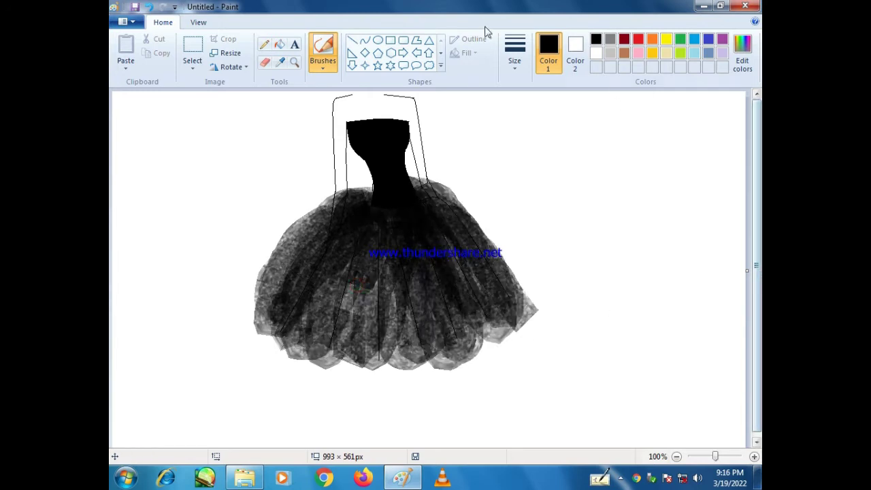
- Paint textured white strokes from the waist over the black skirt, leaving a black tier along the hem
{"action": "left_click", "coordinate": [514, 54]}
{"action": "left_click", "coordinate": [540, 144]}
{"action": "left_click", "coordinate": [624, 68]}
{"action": "mouse_move", "coordinate": [266, 305]}
{"action": "left_mouse_down"}
{"action": "mouse_move", "coordinate": [358, 194]}
{"action": "mouse_move", "coordinate": [298, 255]}
{"action": "mouse_move", "coordinate": [374, 251]}
{"action": "left_mouse_up"}
{"action": "mouse_move", "coordinate": [245, 237]}
{"action": "left_mouse_down"}
{"action": "mouse_move", "coordinate": [395, 187]}
{"action": "mouse_move", "coordinate": [313, 250]}
{"action": "mouse_move", "coordinate": [290, 310]}
{"action": "mouse_move", "coordinate": [373, 198]}
{"action": "mouse_move", "coordinate": [341, 290]}
{"action": "mouse_move", "coordinate": [383, 201]}
{"action": "mouse_move", "coordinate": [379, 306]}
{"action": "mouse_move", "coordinate": [393, 193]}
{"action": "mouse_move", "coordinate": [398, 323]}
{"action": "mouse_move", "coordinate": [384, 209]}
{"action": "mouse_move", "coordinate": [378, 283]}
{"action": "mouse_move", "coordinate": [408, 278]}
{"action": "mouse_move", "coordinate": [412, 265]}
{"action": "mouse_move", "coordinate": [433, 293]}
{"action": "mouse_move", "coordinate": [390, 197]}
{"action": "mouse_move", "coordinate": [461, 269]}
{"action": "mouse_move", "coordinate": [393, 192]}
{"action": "mouse_move", "coordinate": [477, 249]}
{"action": "mouse_move", "coordinate": [405, 189]}
{"action": "mouse_move", "coordinate": [416, 187]}
{"action": "mouse_move", "coordinate": [494, 242]}
{"action": "mouse_move", "coordinate": [473, 241]}
{"action": "mouse_move", "coordinate": [410, 196]}
{"action": "mouse_move", "coordinate": [457, 275]}
{"action": "mouse_move", "coordinate": [400, 200]}
{"action": "mouse_move", "coordinate": [449, 261]}
{"action": "mouse_move", "coordinate": [436, 276]}
{"action": "mouse_move", "coordinate": [393, 204]}
{"action": "mouse_move", "coordinate": [404, 266]}
{"action": "mouse_move", "coordinate": [396, 251]}
{"action": "mouse_move", "coordinate": [398, 274]}
{"action": "mouse_move", "coordinate": [390, 233]}
{"action": "mouse_move", "coordinate": [407, 294]}
{"action": "mouse_move", "coordinate": [375, 234]}
{"action": "mouse_move", "coordinate": [384, 202]}
{"action": "mouse_move", "coordinate": [382, 291]}
{"action": "mouse_move", "coordinate": [391, 222]}
{"action": "mouse_move", "coordinate": [375, 239]}
{"action": "mouse_move", "coordinate": [359, 323]}
{"action": "mouse_move", "coordinate": [398, 228]}
{"action": "mouse_move", "coordinate": [398, 187]}
{"action": "left_mouse_up"}
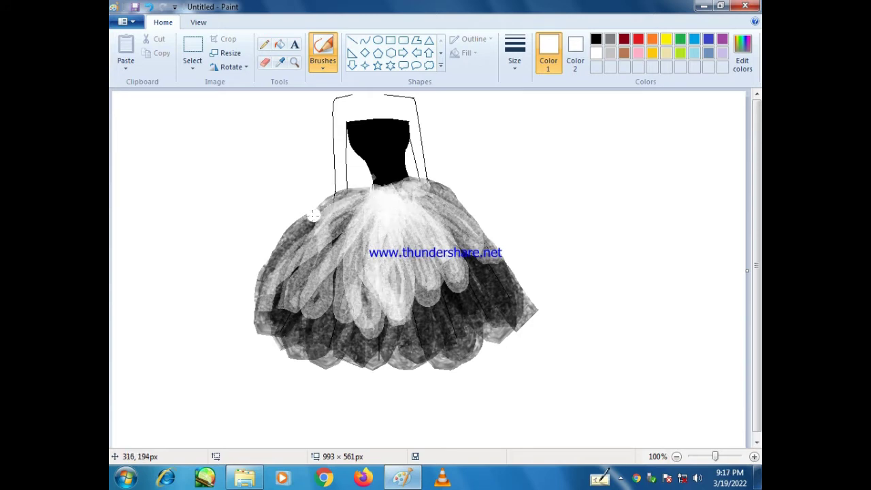
{"action": "mouse_move", "coordinate": [314, 215]}
{"action": "left_mouse_down"}
{"action": "mouse_move", "coordinate": [257, 289]}
{"action": "mouse_move", "coordinate": [321, 201]}
{"action": "mouse_move", "coordinate": [367, 188]}
{"action": "mouse_move", "coordinate": [266, 306]}
{"action": "mouse_move", "coordinate": [316, 220]}
{"action": "mouse_move", "coordinate": [332, 222]}
{"action": "mouse_move", "coordinate": [282, 294]}
{"action": "mouse_move", "coordinate": [357, 204]}
{"action": "left_mouse_up"}
{"action": "left_click", "coordinate": [742, 54]}
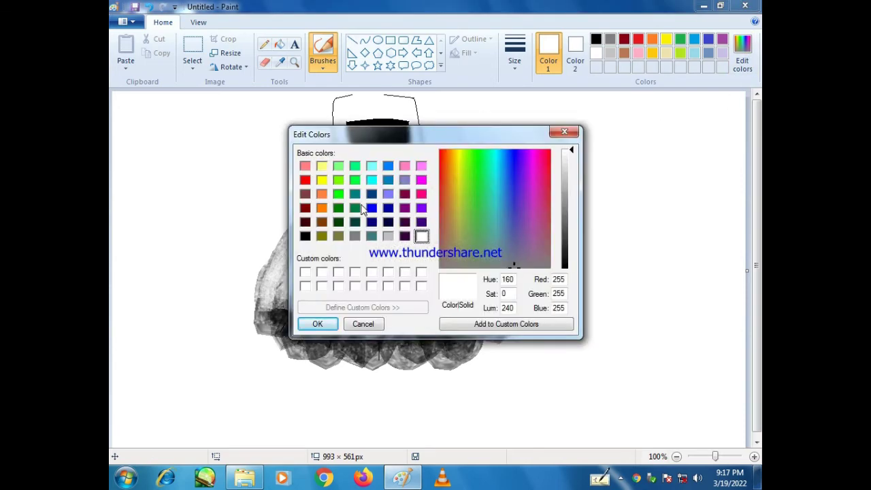
{"action": "left_click_drag", "start_coordinate": [573, 155], "coordinate": [572, 272]}
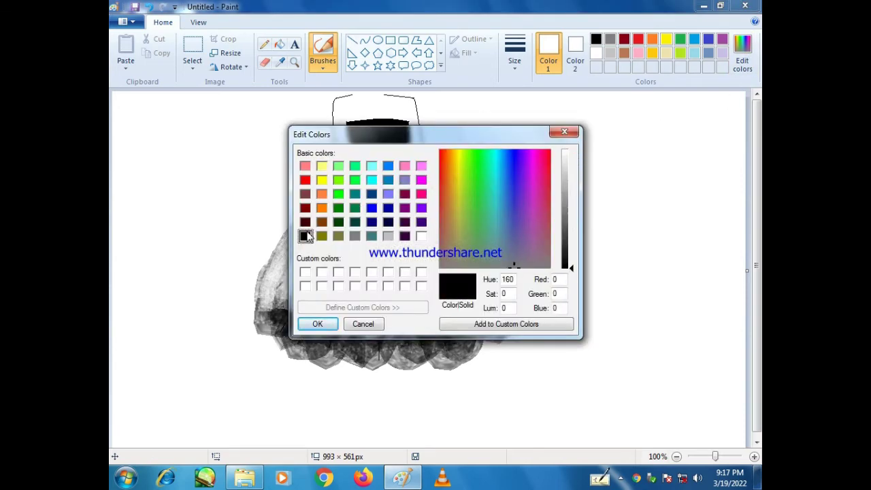
{"action": "left_click_drag", "start_coordinate": [565, 240], "coordinate": [570, 156]}
{"action": "left_click", "coordinate": [564, 131]}
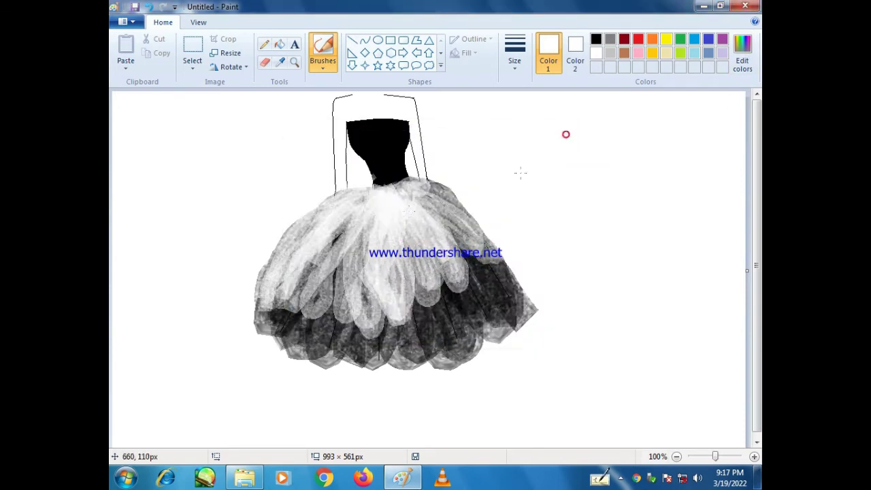
- Finish the white tier with more strokes from the waist and paint a shorter black tier over its upper part
{"action": "mouse_move", "coordinate": [436, 194]}
{"action": "left_mouse_down"}
{"action": "mouse_move", "coordinate": [477, 227]}
{"action": "mouse_move", "coordinate": [429, 184]}
{"action": "mouse_move", "coordinate": [508, 262]}
{"action": "mouse_move", "coordinate": [399, 191]}
{"action": "mouse_move", "coordinate": [456, 231]}
{"action": "mouse_move", "coordinate": [444, 238]}
{"action": "mouse_move", "coordinate": [436, 195]}
{"action": "mouse_move", "coordinate": [496, 279]}
{"action": "mouse_move", "coordinate": [422, 196]}
{"action": "mouse_move", "coordinate": [447, 281]}
{"action": "mouse_move", "coordinate": [395, 204]}
{"action": "mouse_move", "coordinate": [424, 301]}
{"action": "mouse_move", "coordinate": [396, 225]}
{"action": "mouse_move", "coordinate": [374, 263]}
{"action": "mouse_move", "coordinate": [375, 299]}
{"action": "mouse_move", "coordinate": [350, 246]}
{"action": "mouse_move", "coordinate": [329, 242]}
{"action": "mouse_move", "coordinate": [334, 250]}
{"action": "mouse_move", "coordinate": [306, 271]}
{"action": "mouse_move", "coordinate": [363, 191]}
{"action": "mouse_move", "coordinate": [251, 288]}
{"action": "mouse_move", "coordinate": [368, 191]}
{"action": "mouse_move", "coordinate": [323, 207]}
{"action": "mouse_move", "coordinate": [271, 304]}
{"action": "mouse_move", "coordinate": [366, 197]}
{"action": "mouse_move", "coordinate": [294, 301]}
{"action": "mouse_move", "coordinate": [336, 247]}
{"action": "mouse_move", "coordinate": [314, 294]}
{"action": "mouse_move", "coordinate": [325, 298]}
{"action": "mouse_move", "coordinate": [362, 271]}
{"action": "mouse_move", "coordinate": [362, 202]}
{"action": "mouse_move", "coordinate": [344, 140]}
{"action": "mouse_move", "coordinate": [331, 153]}
{"action": "mouse_move", "coordinate": [361, 222]}
{"action": "left_mouse_up"}
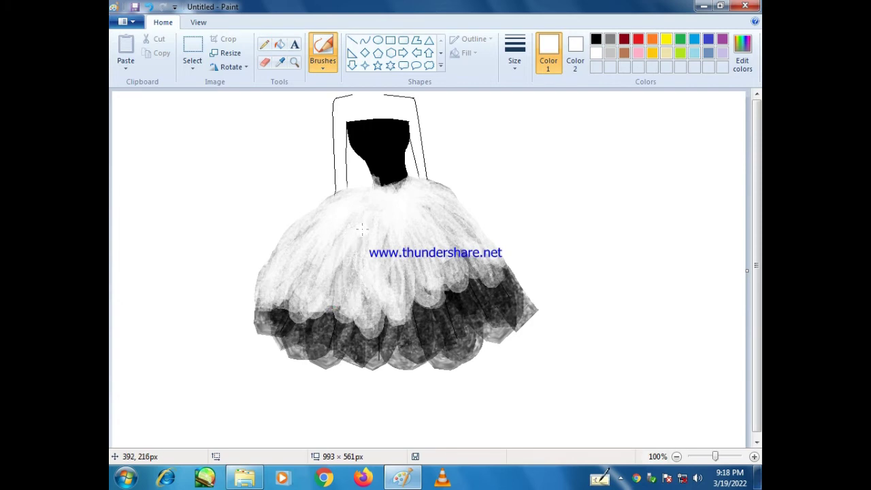
{"action": "left_click", "coordinate": [596, 38]}
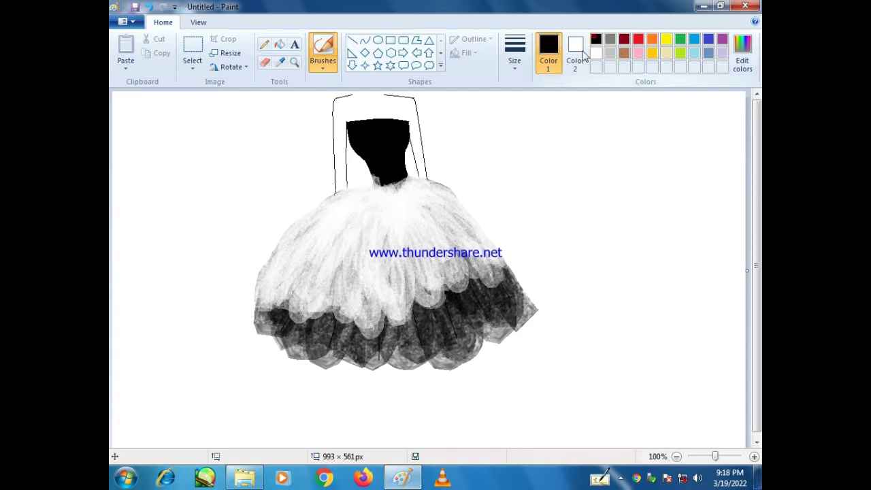
{"action": "mouse_move", "coordinate": [272, 295]}
{"action": "left_mouse_down"}
{"action": "mouse_move", "coordinate": [369, 186]}
{"action": "mouse_move", "coordinate": [289, 253]}
{"action": "mouse_move", "coordinate": [331, 201]}
{"action": "mouse_move", "coordinate": [316, 253]}
{"action": "mouse_move", "coordinate": [368, 204]}
{"action": "mouse_move", "coordinate": [366, 249]}
{"action": "mouse_move", "coordinate": [378, 258]}
{"action": "mouse_move", "coordinate": [463, 221]}
{"action": "mouse_move", "coordinate": [456, 204]}
{"action": "mouse_move", "coordinate": [416, 199]}
{"action": "mouse_move", "coordinate": [384, 208]}
{"action": "mouse_move", "coordinate": [354, 252]}
{"action": "mouse_move", "coordinate": [344, 214]}
{"action": "left_mouse_up"}
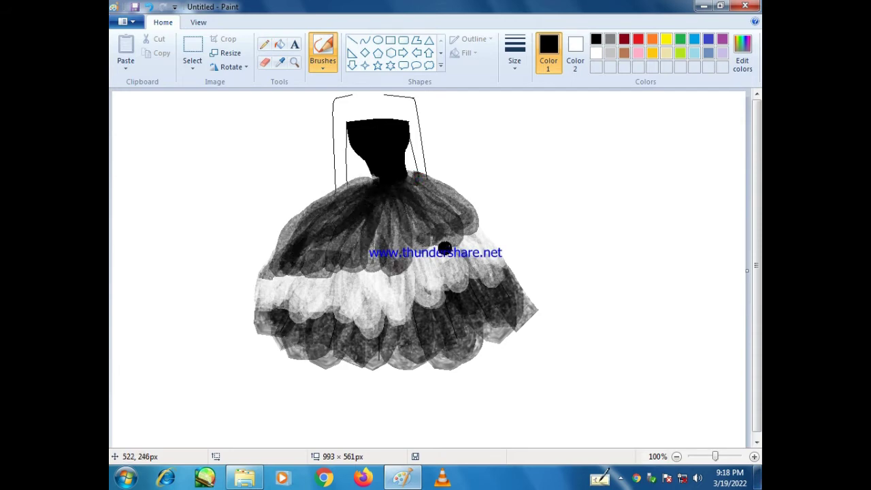
{"action": "mouse_move", "coordinate": [444, 247]}
{"action": "left_mouse_down"}
{"action": "mouse_move", "coordinate": [474, 219]}
{"action": "mouse_move", "coordinate": [455, 222]}
{"action": "mouse_move", "coordinate": [434, 249]}
{"action": "mouse_move", "coordinate": [407, 251]}
{"action": "mouse_move", "coordinate": [452, 254]}
{"action": "mouse_move", "coordinate": [479, 235]}
{"action": "left_mouse_up"}
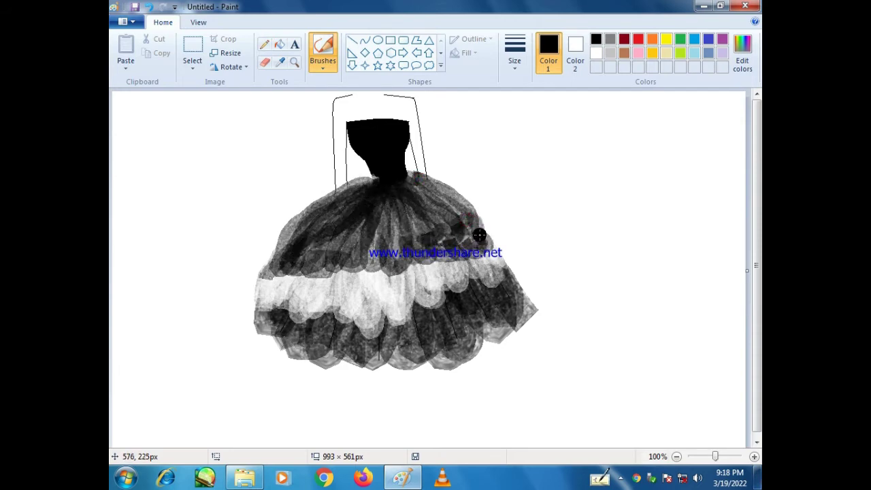
- Paint a short white top tier with scalloped strokes from the waist over the upper black tier
{"action": "left_click", "coordinate": [596, 54]}
{"action": "left_click", "coordinate": [515, 63]}
{"action": "left_click", "coordinate": [520, 169]}
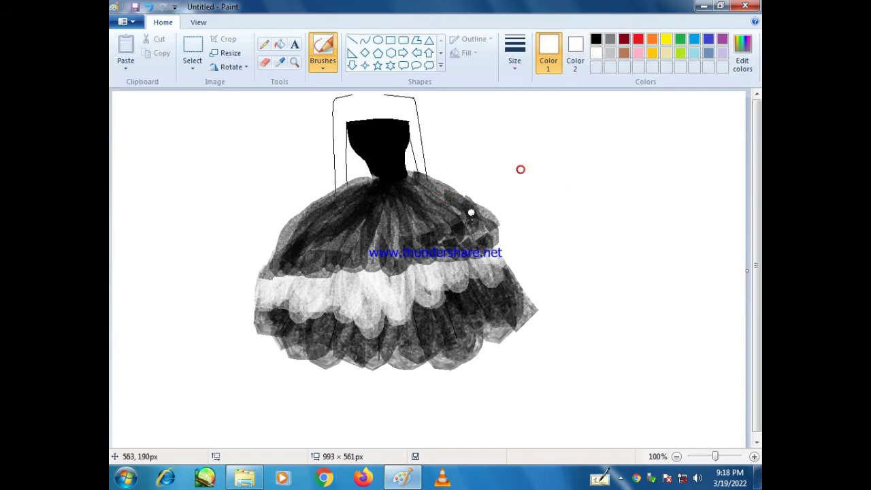
{"action": "left_click", "coordinate": [754, 456]}
{"action": "left_click_drag", "start_coordinate": [325, 442], "coordinate": [395, 443]}
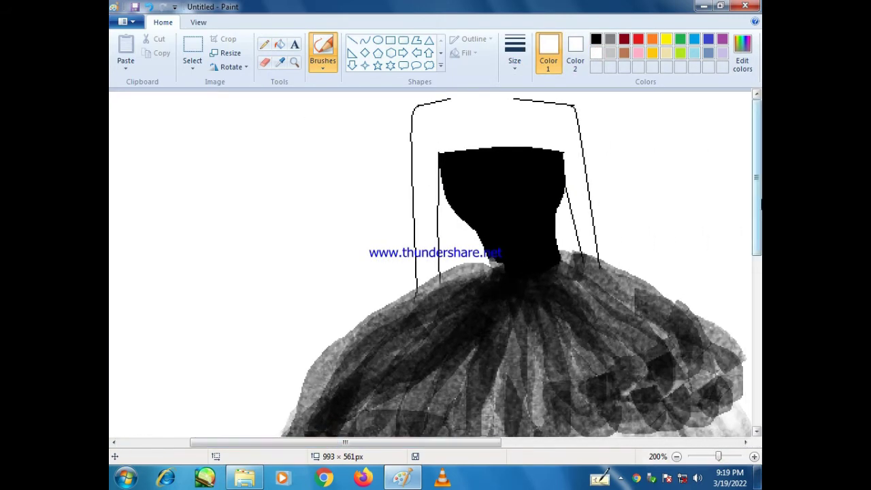
{"action": "left_click_drag", "start_coordinate": [758, 203], "coordinate": [758, 238]}
{"action": "mouse_move", "coordinate": [317, 300]}
{"action": "left_mouse_down"}
{"action": "mouse_move", "coordinate": [451, 201]}
{"action": "mouse_move", "coordinate": [334, 300]}
{"action": "mouse_move", "coordinate": [494, 200]}
{"action": "mouse_move", "coordinate": [418, 222]}
{"action": "left_mouse_up"}
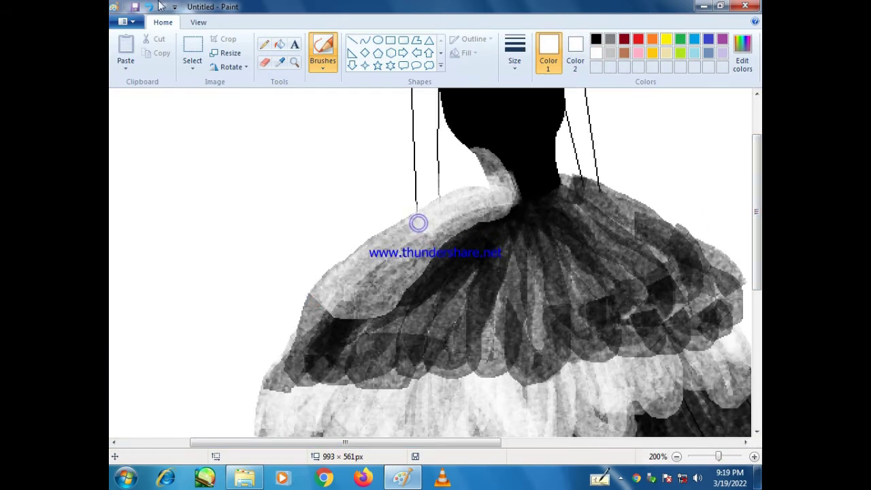
{"action": "left_click", "coordinate": [151, 10]}
{"action": "mouse_move", "coordinate": [484, 203]}
{"action": "left_mouse_down"}
{"action": "mouse_move", "coordinate": [395, 228]}
{"action": "mouse_move", "coordinate": [317, 295]}
{"action": "mouse_move", "coordinate": [470, 190]}
{"action": "left_mouse_up"}
{"action": "mouse_move", "coordinate": [380, 275]}
{"action": "left_mouse_down"}
{"action": "mouse_move", "coordinate": [405, 287]}
{"action": "mouse_move", "coordinate": [435, 259]}
{"action": "mouse_move", "coordinate": [458, 281]}
{"action": "mouse_move", "coordinate": [464, 215]}
{"action": "mouse_move", "coordinate": [496, 280]}
{"action": "mouse_move", "coordinate": [494, 255]}
{"action": "mouse_move", "coordinate": [527, 250]}
{"action": "mouse_move", "coordinate": [545, 263]}
{"action": "mouse_move", "coordinate": [554, 242]}
{"action": "mouse_move", "coordinate": [616, 270]}
{"action": "mouse_move", "coordinate": [623, 263]}
{"action": "mouse_move", "coordinate": [581, 210]}
{"action": "mouse_move", "coordinate": [623, 210]}
{"action": "mouse_move", "coordinate": [497, 194]}
{"action": "left_mouse_up"}
{"action": "left_click", "coordinate": [675, 455]}
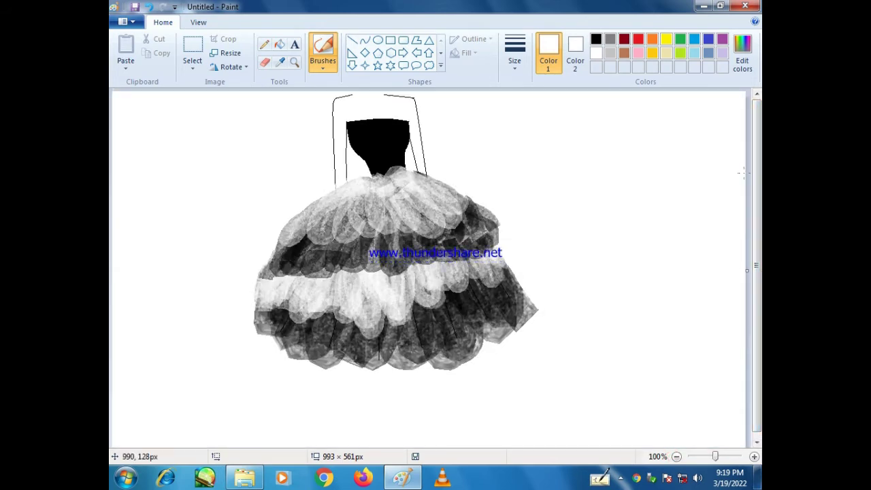
- Select the entire drawing and move it down and to the right, leaving space above the shoulders
{"action": "left_click", "coordinate": [193, 48]}
{"action": "key", "text": "ctrl+a"}
{"action": "left_click_drag", "start_coordinate": [331, 165], "coordinate": [370, 231]}
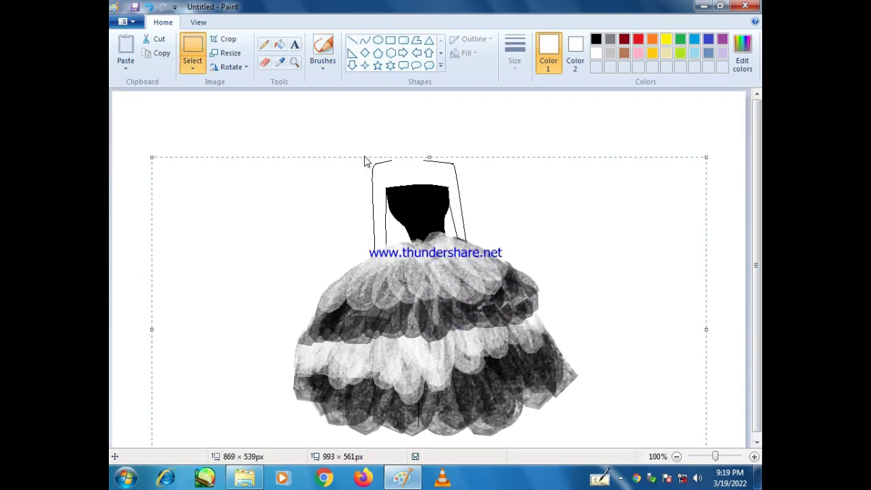
{"action": "left_click", "coordinate": [355, 127]}
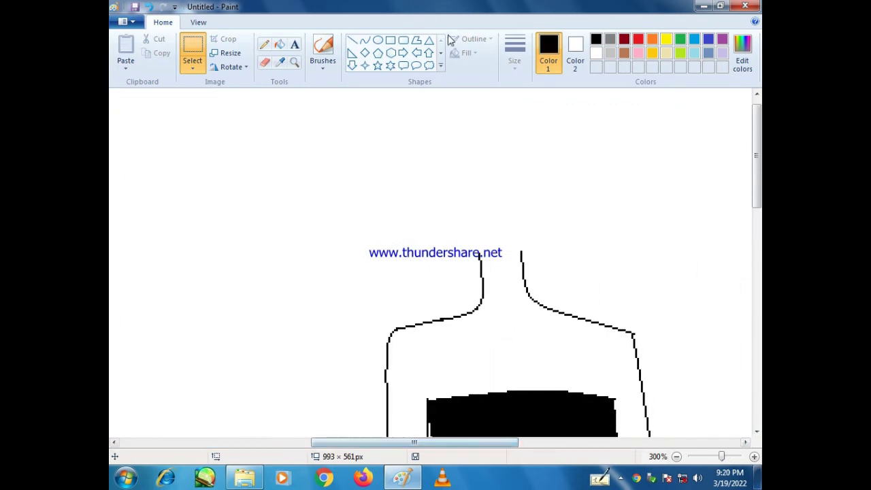
- Draw a tall black oval for the head above the neck, adjusting its size and position to meet the neck lines
{"action": "left_click", "coordinate": [378, 39]}
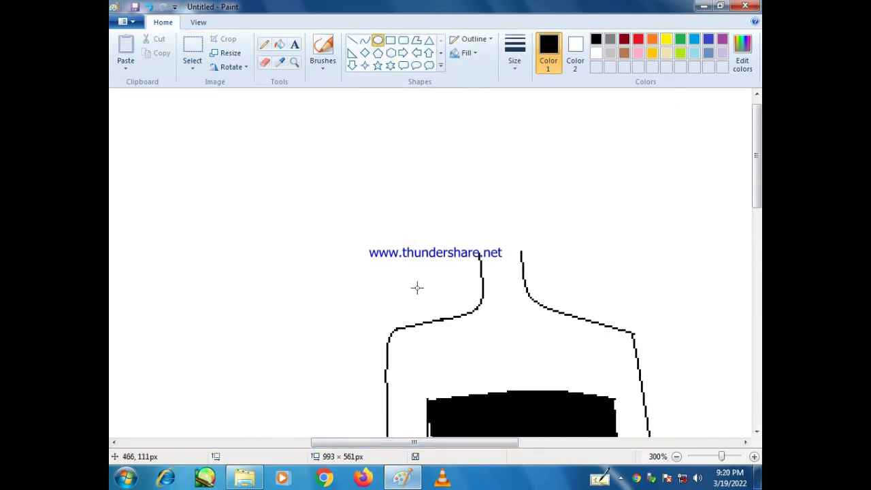
{"action": "mouse_move", "coordinate": [446, 243]}
{"action": "left_mouse_down"}
{"action": "mouse_move", "coordinate": [592, 61]}
{"action": "mouse_move", "coordinate": [553, 99]}
{"action": "mouse_move", "coordinate": [560, 82]}
{"action": "left_mouse_up"}
{"action": "left_click_drag", "start_coordinate": [489, 180], "coordinate": [484, 193]}
{"action": "left_click_drag", "start_coordinate": [498, 109], "coordinate": [498, 97]}
{"action": "left_click_drag", "start_coordinate": [439, 185], "coordinate": [433, 185]}
{"action": "left_click_drag", "start_coordinate": [464, 192], "coordinate": [466, 193]}
{"action": "left_click", "coordinate": [642, 279]}
- Enlarge the canvas to 1580 × 1122 px to gain space around the figure
{"action": "left_click", "coordinate": [676, 456]}
{"action": "left_click", "coordinate": [677, 457]}
{"action": "left_click", "coordinate": [677, 456]}
{"action": "left_click_drag", "start_coordinate": [431, 271], "coordinate": [618, 447]}
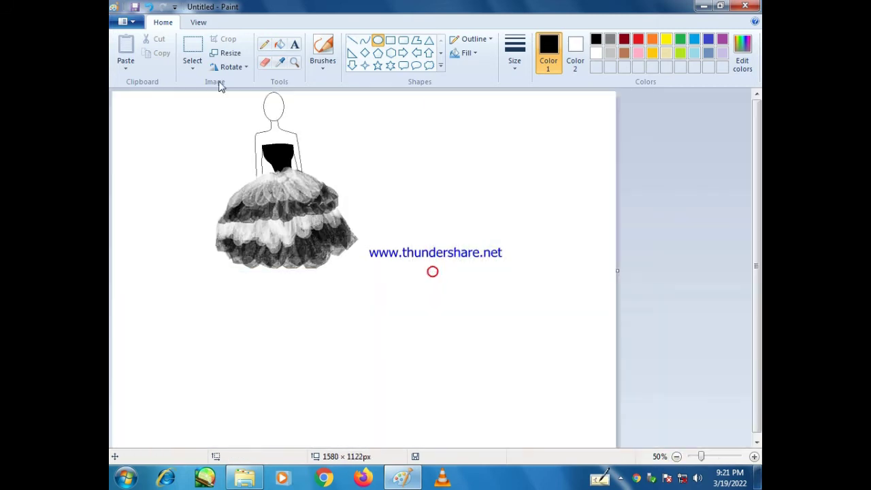
- Select the whole figure and move it down and to the right, leaving space above the head
{"action": "left_click", "coordinate": [193, 49]}
{"action": "left_click_drag", "start_coordinate": [112, 92], "coordinate": [472, 311]}
{"action": "left_click_drag", "start_coordinate": [268, 139], "coordinate": [326, 245]}
{"action": "left_click", "coordinate": [593, 332]}
- Draw a first black curved hair strand over the top of the head, from the crown down to the right temple
{"action": "left_click", "coordinate": [726, 456]}
{"action": "left_click_drag", "start_coordinate": [382, 443], "coordinate": [436, 442]}
{"action": "left_click", "coordinate": [727, 457]}
{"action": "left_click_drag", "start_coordinate": [760, 156], "coordinate": [760, 246]}
{"action": "left_click", "coordinate": [732, 455]}
{"action": "left_click_drag", "start_coordinate": [334, 442], "coordinate": [414, 445]}
{"action": "left_click", "coordinate": [731, 456]}
{"action": "left_click", "coordinate": [719, 456]}
{"action": "left_click", "coordinate": [364, 40]}
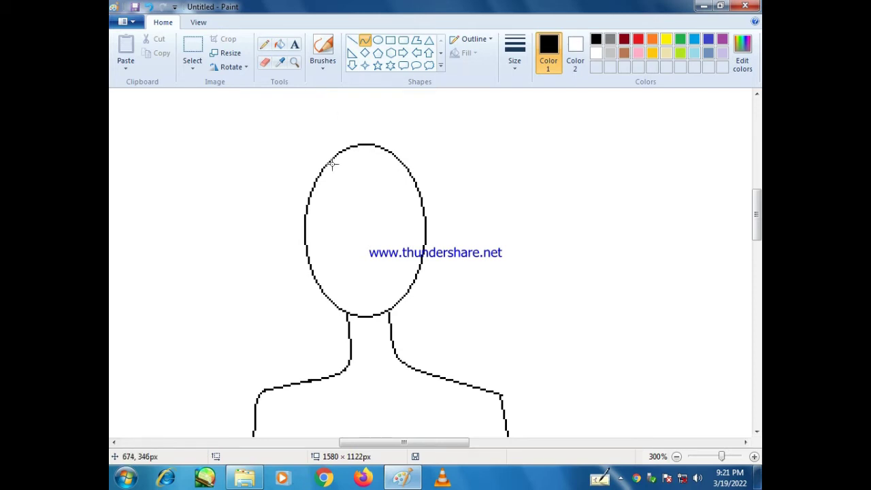
{"action": "left_click_drag", "start_coordinate": [353, 138], "coordinate": [427, 197]}
{"action": "left_click", "coordinate": [372, 126]}
{"action": "left_click_drag", "start_coordinate": [389, 146], "coordinate": [372, 161]}
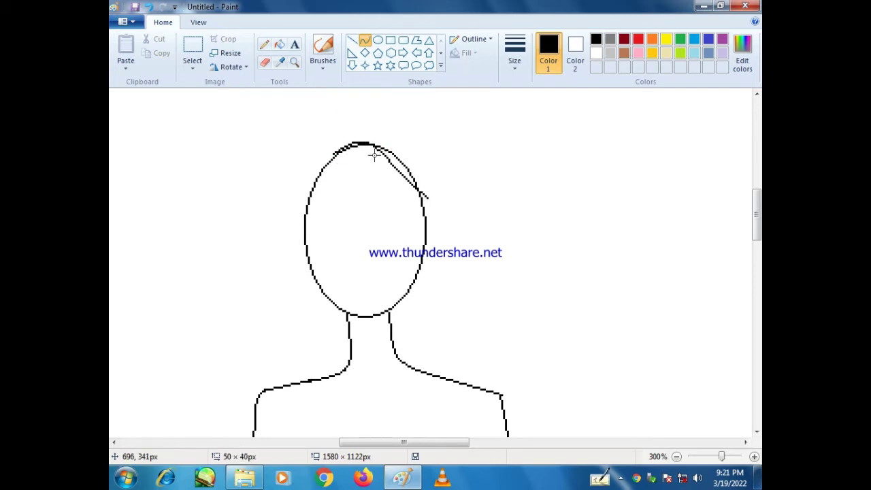
- Add further curved strands above the first one to form a swept fringe ending at the right temple
{"action": "left_click_drag", "start_coordinate": [389, 120], "coordinate": [427, 195]}
{"action": "left_click_drag", "start_coordinate": [389, 159], "coordinate": [371, 105]}
{"action": "left_click_drag", "start_coordinate": [414, 132], "coordinate": [373, 139]}
{"action": "left_click", "coordinate": [502, 291]}
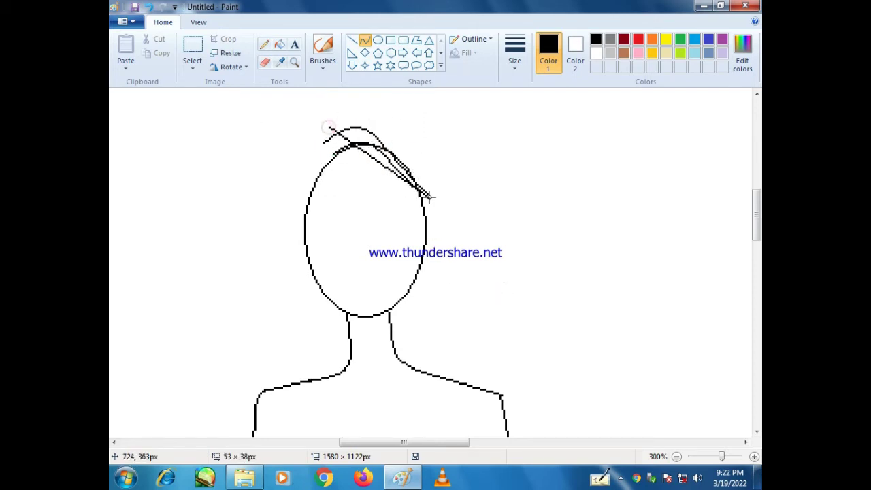
{"action": "left_click_drag", "start_coordinate": [428, 198], "coordinate": [429, 193]}
{"action": "left_click", "coordinate": [376, 94]}
{"action": "left_click", "coordinate": [385, 148]}
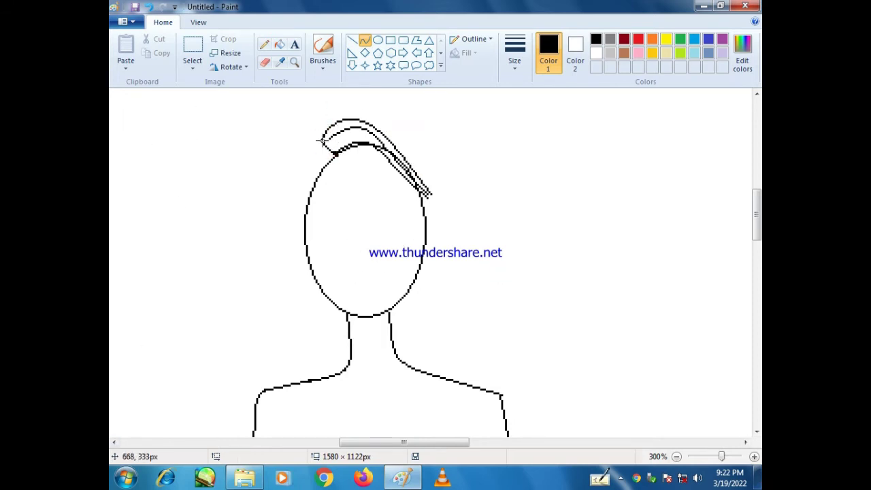
- Draw curved hair strands down the left side of the face, from the crown to just above the shoulder
{"action": "mouse_move", "coordinate": [322, 141]}
{"action": "left_mouse_down"}
{"action": "mouse_move", "coordinate": [274, 270]}
{"action": "mouse_move", "coordinate": [301, 283]}
{"action": "mouse_move", "coordinate": [295, 266]}
{"action": "left_mouse_up"}
{"action": "left_click_drag", "start_coordinate": [268, 224], "coordinate": [296, 183]}
{"action": "left_click", "coordinate": [268, 222]}
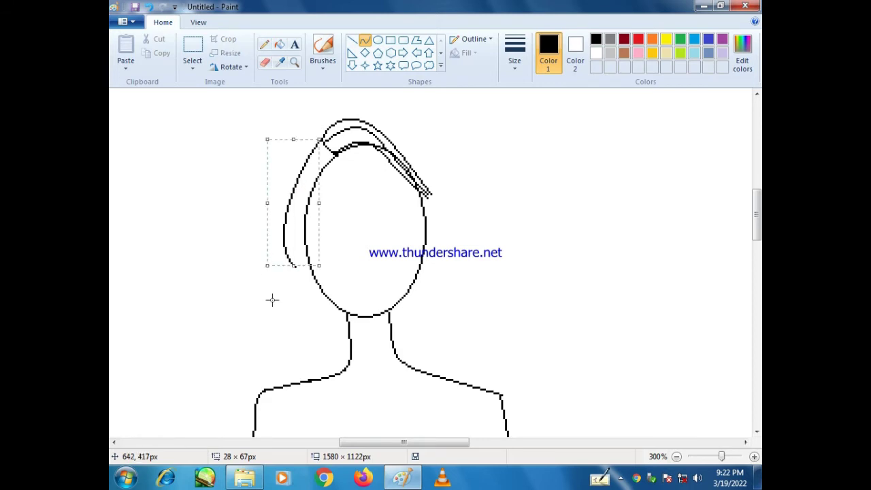
{"action": "left_click_drag", "start_coordinate": [243, 317], "coordinate": [274, 354]}
{"action": "left_click_drag", "start_coordinate": [267, 252], "coordinate": [261, 244]}
{"action": "left_click", "coordinate": [268, 272]}
{"action": "left_click_drag", "start_coordinate": [313, 173], "coordinate": [284, 358]}
{"action": "left_click", "coordinate": [279, 268]}
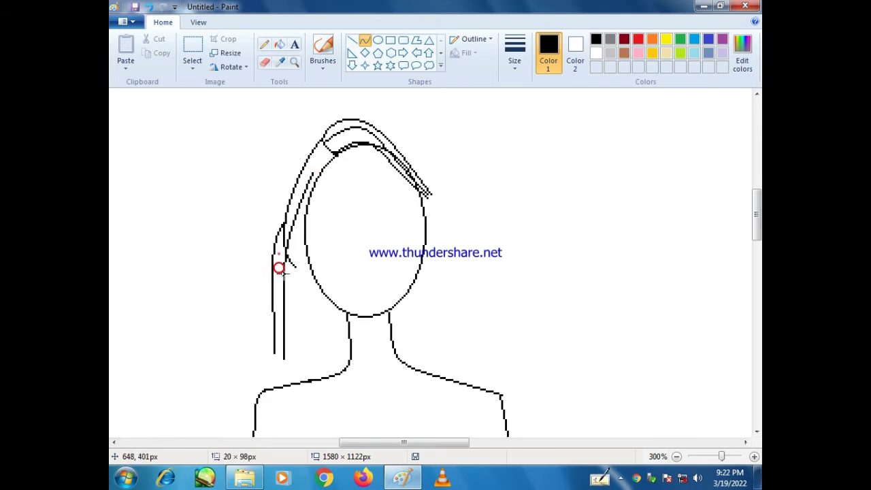
{"action": "left_click", "coordinate": [279, 268]}
- Draw curved hair strands down the right side of the face, with ends that flick outward near chin level
{"action": "left_click_drag", "start_coordinate": [426, 195], "coordinate": [479, 372]}
{"action": "left_click", "coordinate": [454, 188]}
{"action": "left_click_drag", "start_coordinate": [478, 204], "coordinate": [415, 323]}
{"action": "mouse_move", "coordinate": [378, 125]}
{"action": "left_mouse_down"}
{"action": "mouse_move", "coordinate": [500, 264]}
{"action": "mouse_move", "coordinate": [490, 300]}
{"action": "left_mouse_up"}
{"action": "left_click", "coordinate": [444, 100]}
{"action": "left_click", "coordinate": [450, 359]}
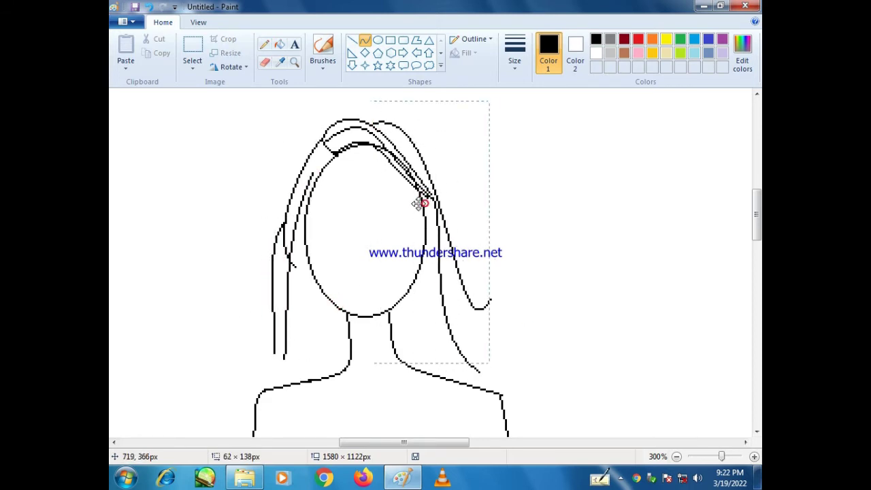
{"action": "mouse_move", "coordinate": [427, 213]}
{"action": "left_mouse_down"}
{"action": "mouse_move", "coordinate": [476, 299]}
{"action": "mouse_move", "coordinate": [447, 309]}
{"action": "left_mouse_up"}
{"action": "key", "text": "ctrl+z"}
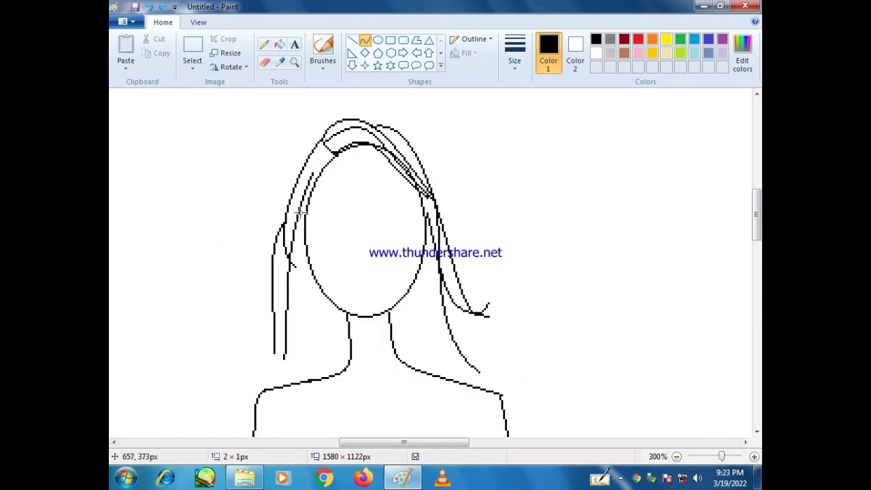
- Draw inner hair strands from the left side of the face and jaw down to the left shoulder
{"action": "left_click_drag", "start_coordinate": [300, 212], "coordinate": [280, 386]}
{"action": "left_click", "coordinate": [296, 267]}
{"action": "left_click", "coordinate": [301, 330]}
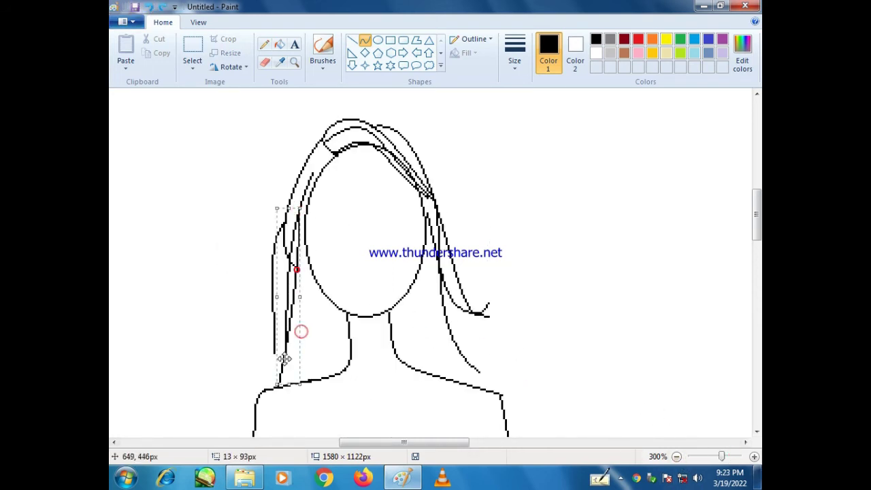
{"action": "left_click_drag", "start_coordinate": [307, 263], "coordinate": [280, 387]}
{"action": "left_click", "coordinate": [331, 352]}
{"action": "left_click_drag", "start_coordinate": [317, 296], "coordinate": [302, 380]}
{"action": "double_click", "coordinate": [310, 353]}
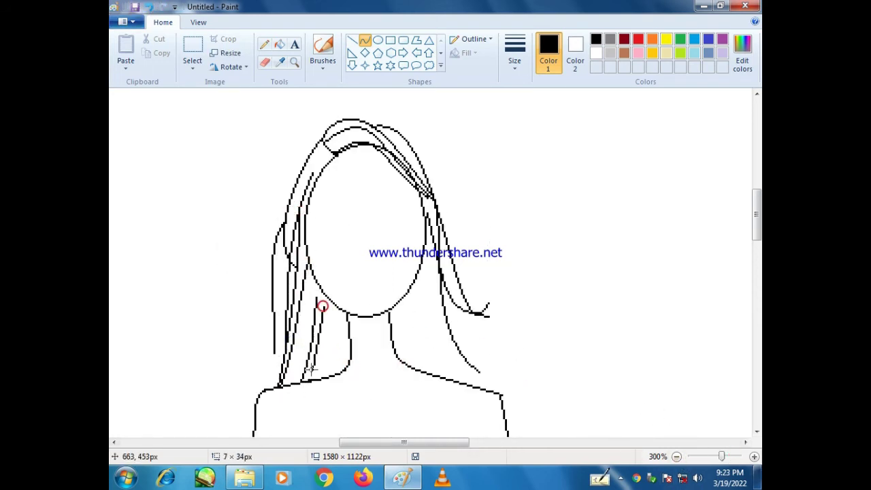
- Draw hair strands from the right jaw to the shoulder and an outer lock that flicks outward above the shoulder
{"action": "double_click", "coordinate": [419, 339]}
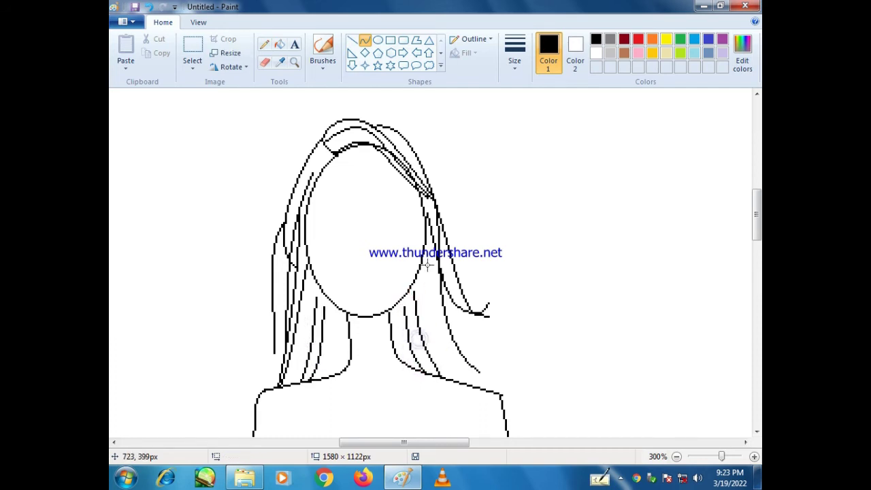
{"action": "left_click_drag", "start_coordinate": [426, 264], "coordinate": [461, 384]}
{"action": "left_click", "coordinate": [417, 278]}
{"action": "left_click", "coordinate": [428, 309]}
{"action": "left_click_drag", "start_coordinate": [446, 285], "coordinate": [506, 368]}
{"action": "left_click", "coordinate": [469, 294]}
{"action": "left_click", "coordinate": [481, 385]}
{"action": "left_click", "coordinate": [547, 409]}
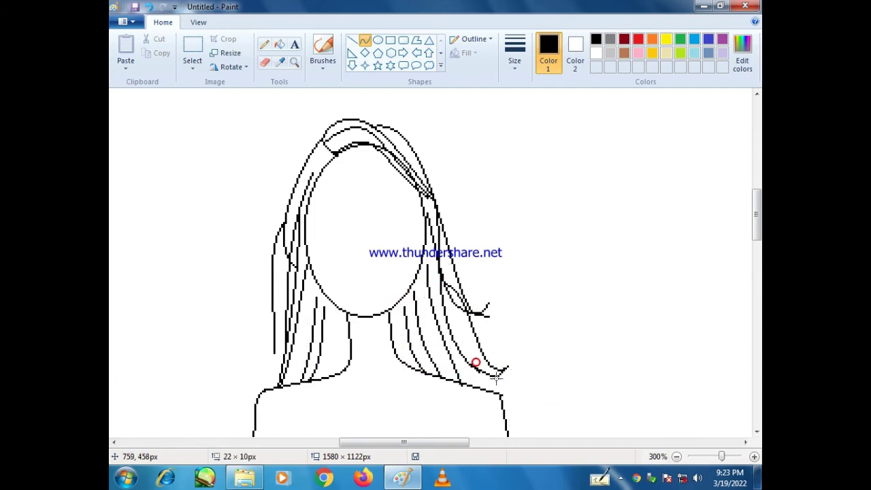
- Outline the outer left edge of the hair from the shoulder upward and close it with a curve over the crown
{"action": "left_click_drag", "start_coordinate": [282, 219], "coordinate": [259, 396]}
{"action": "left_click", "coordinate": [251, 277]}
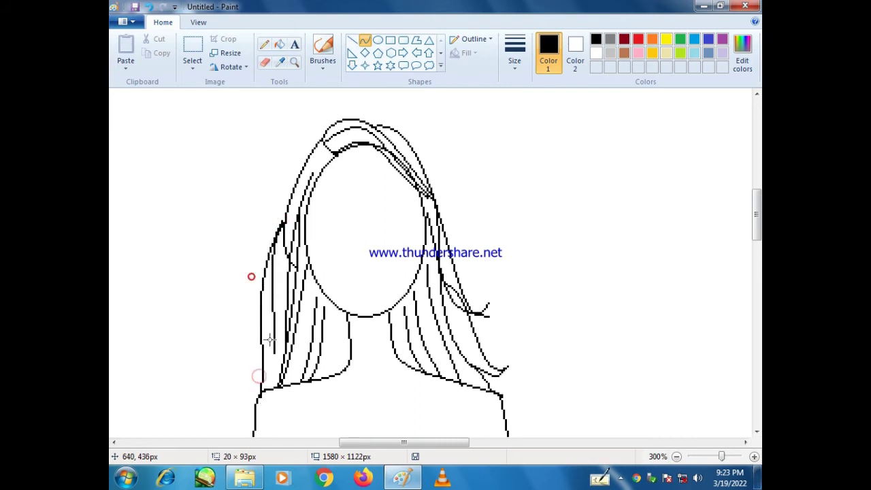
{"action": "left_click", "coordinate": [269, 342]}
{"action": "mouse_move", "coordinate": [270, 251]}
{"action": "left_mouse_down"}
{"action": "mouse_move", "coordinate": [268, 215]}
{"action": "mouse_move", "coordinate": [317, 126]}
{"action": "left_mouse_up"}
{"action": "left_click", "coordinate": [284, 145]}
{"action": "left_click", "coordinate": [277, 217]}
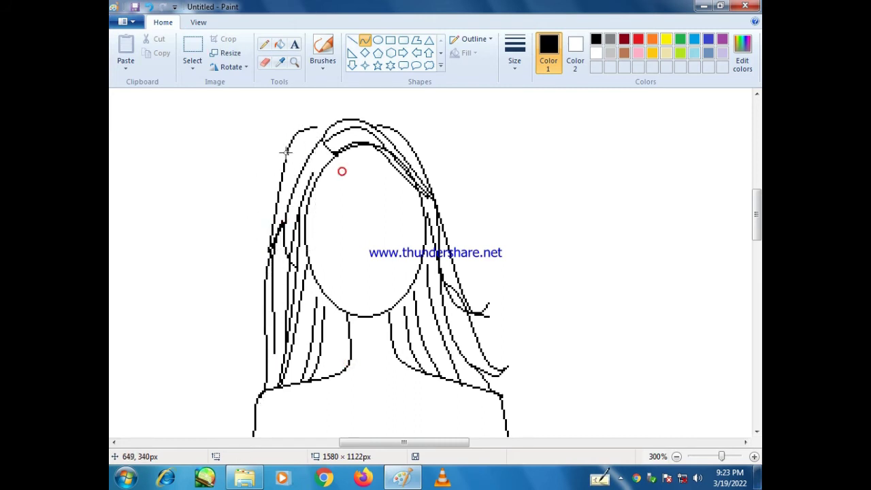
{"action": "left_click_drag", "start_coordinate": [285, 151], "coordinate": [312, 123]}
{"action": "left_click_drag", "start_coordinate": [393, 126], "coordinate": [359, 97]}
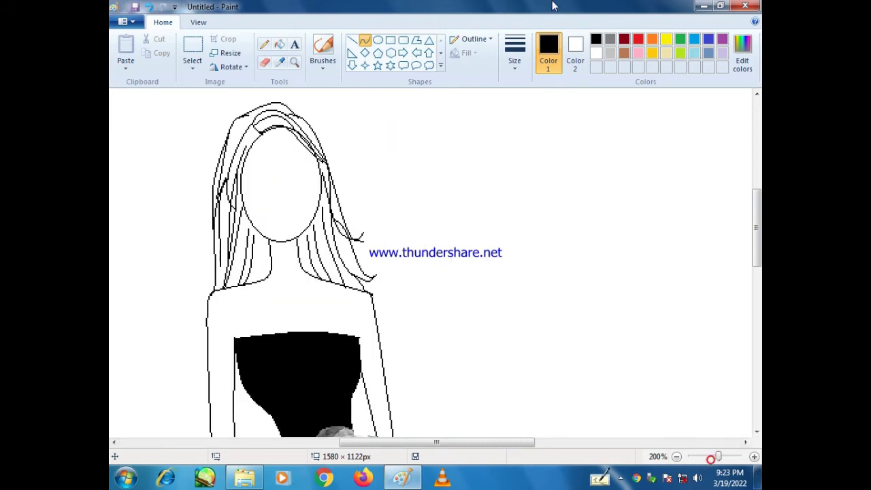
- Add a series of progressively darker custom browns to the palette, from RGB 106, 53, 0 to RGB 62, 31, 0
{"action": "left_click", "coordinate": [742, 53]}
{"action": "left_click", "coordinate": [322, 221]}
{"action": "left_click", "coordinate": [568, 249]}
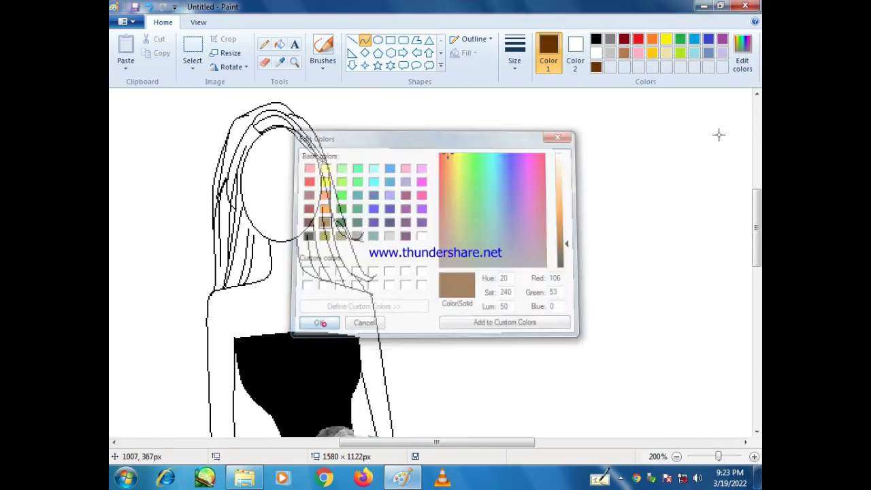
{"action": "left_click", "coordinate": [741, 61]}
{"action": "left_click", "coordinate": [297, 328]}
{"action": "left_click", "coordinate": [741, 59]}
{"action": "left_click", "coordinate": [570, 254]}
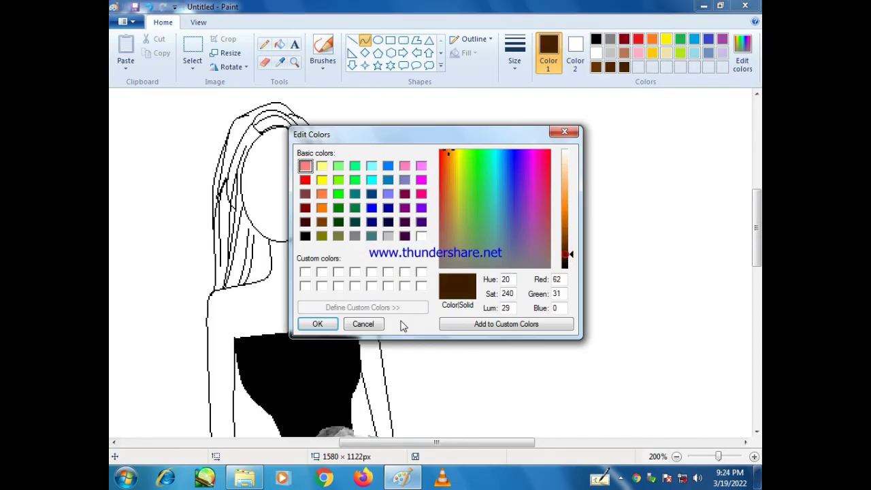
{"action": "left_click", "coordinate": [316, 325]}
- Fill the fringe sections above the forehead with the lightest custom brown
{"action": "left_click", "coordinate": [279, 44]}
{"action": "left_click", "coordinate": [596, 66]}
{"action": "left_click", "coordinate": [726, 457]}
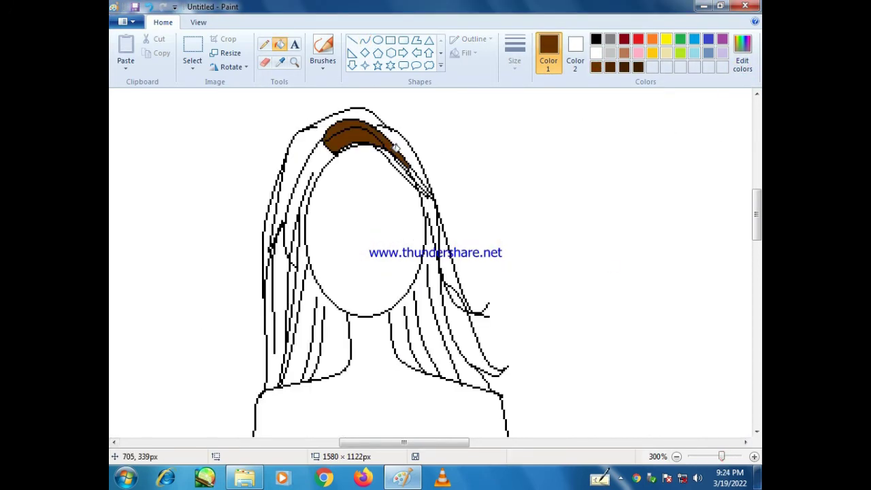
{"action": "left_click", "coordinate": [280, 266]}
{"action": "left_click", "coordinate": [331, 322]}
{"action": "left_click", "coordinate": [149, 7]}
{"action": "left_click", "coordinate": [325, 160]}
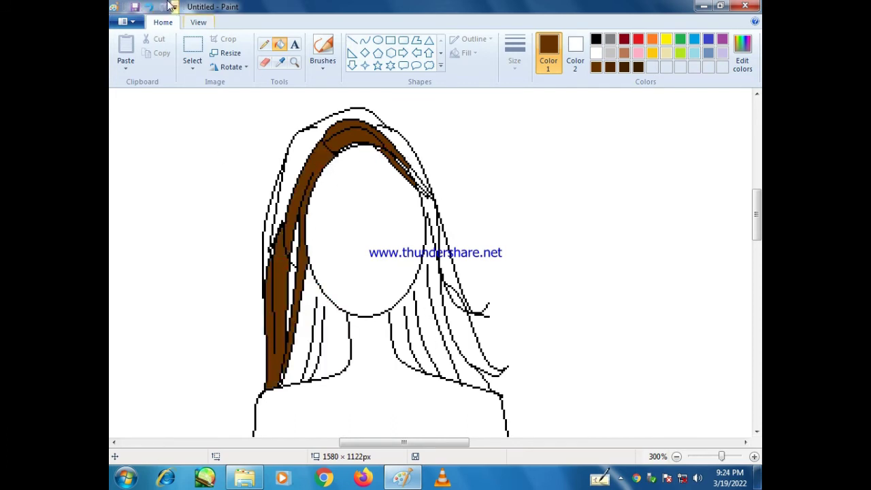
{"action": "left_click", "coordinate": [149, 6]}
{"action": "left_click", "coordinate": [149, 7]}
- Fill the front left strand, the right temple strand, the lower right lock and the outer left strand with the lightest brown
{"action": "left_click", "coordinate": [326, 157]}
{"action": "left_click", "coordinate": [429, 211]}
{"action": "left_click", "coordinate": [455, 320]}
{"action": "left_click", "coordinate": [267, 233]}
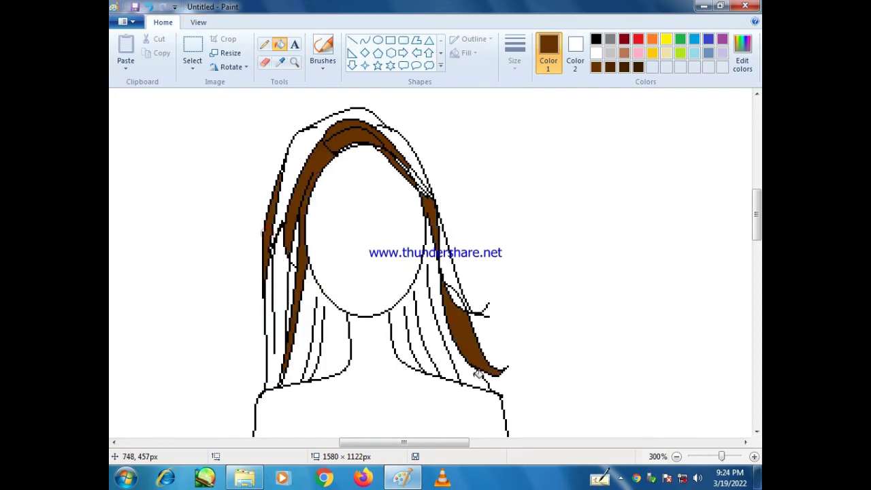
{"action": "left_click", "coordinate": [472, 378]}
{"action": "left_click", "coordinate": [152, 6]}
- Fill the hair beside the neck, the left side, the crown and the outer right strands with the second, darker custom brown
{"action": "left_click", "coordinate": [612, 68]}
{"action": "left_click", "coordinate": [438, 318]}
{"action": "left_click", "coordinate": [333, 335]}
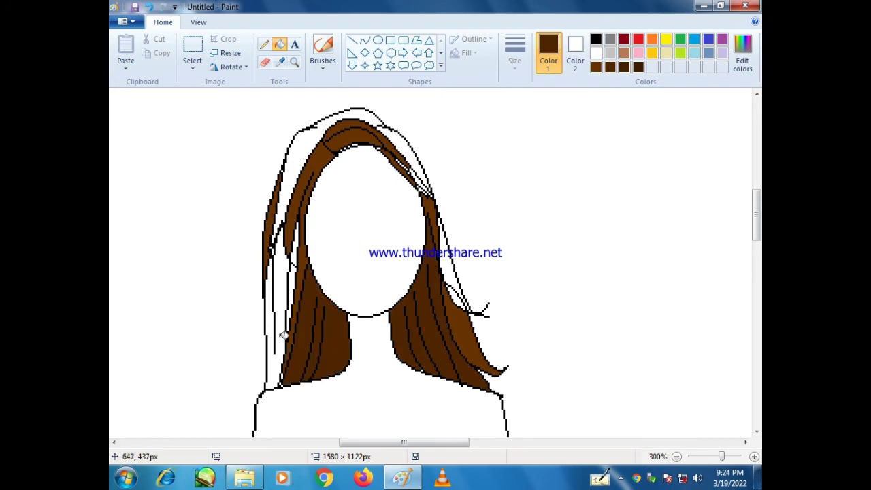
{"action": "left_click", "coordinate": [280, 330]}
{"action": "left_click", "coordinate": [292, 252]}
{"action": "left_click", "coordinate": [309, 126]}
{"action": "left_click", "coordinate": [410, 143]}
{"action": "left_click", "coordinate": [451, 294]}
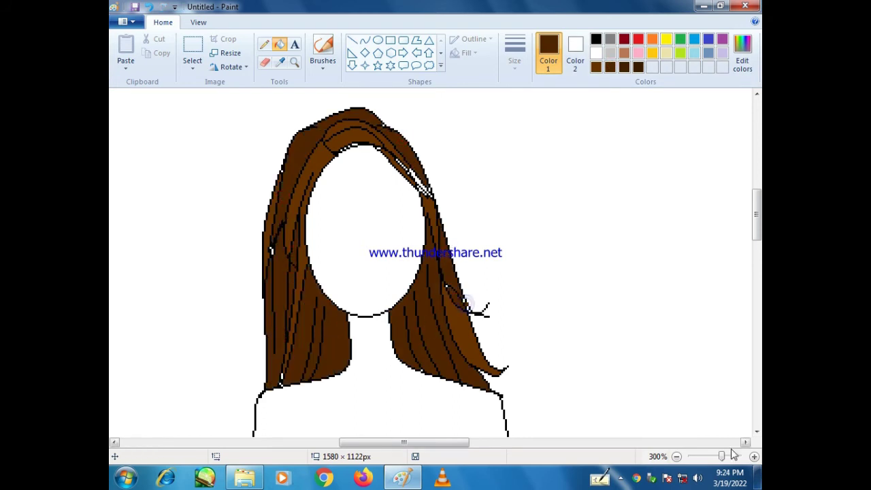
- Fill the lower fringe section and the small white gaps at its right end with the darker brown
{"action": "left_click", "coordinate": [733, 454]}
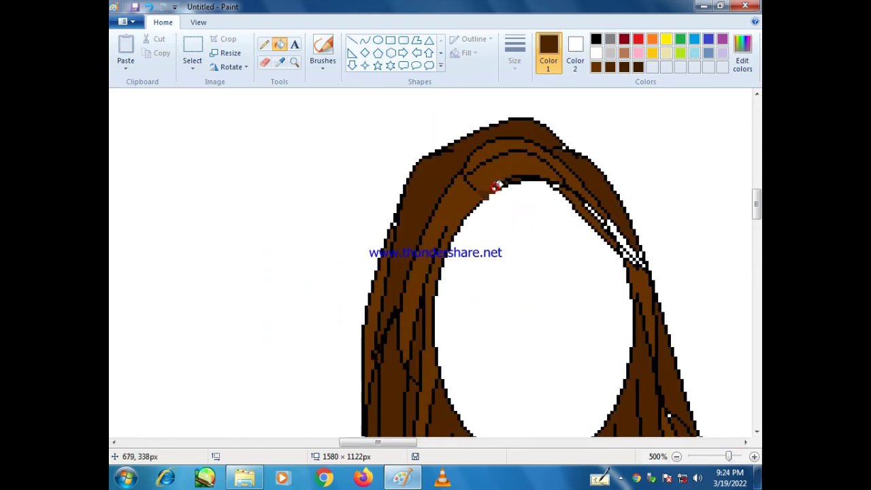
{"action": "left_click", "coordinate": [559, 182]}
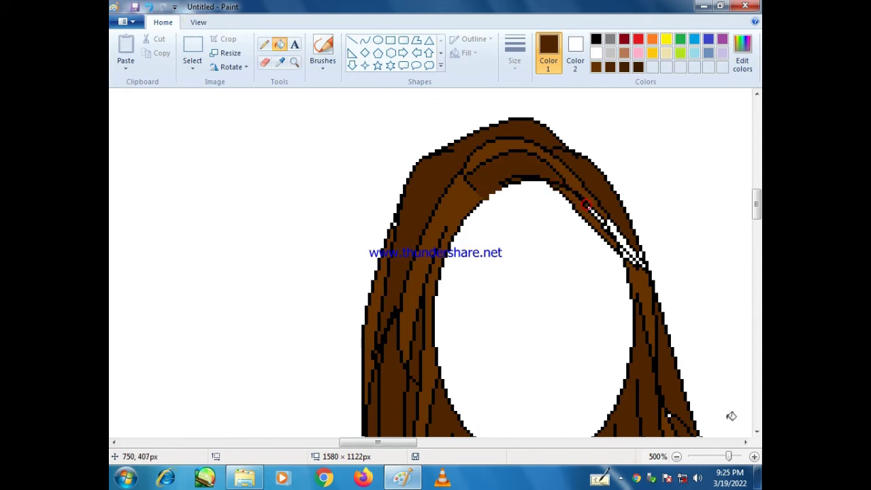
{"action": "left_click", "coordinate": [734, 457]}
{"action": "left_click_drag", "start_coordinate": [354, 442], "coordinate": [399, 442]}
{"action": "left_click", "coordinate": [740, 456]}
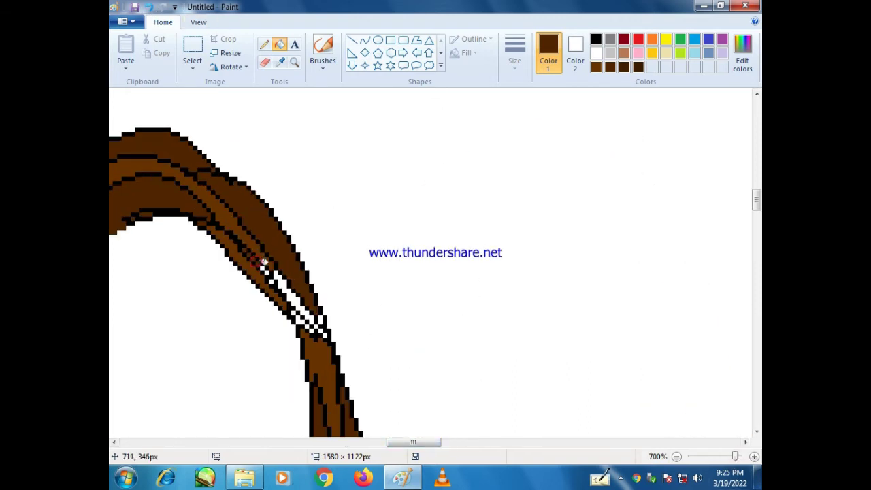
{"action": "left_click", "coordinate": [286, 289]}
{"action": "left_click", "coordinate": [318, 325]}
{"action": "left_click", "coordinate": [149, 7]}
{"action": "left_click", "coordinate": [320, 329]}
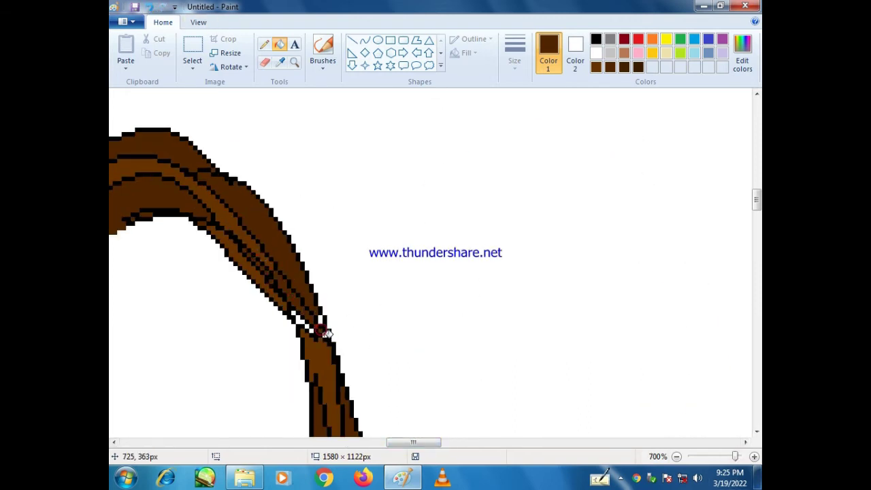
- Fill the remaining tiny white gaps along the lower right hair and the outer left edge with the darker brown
{"action": "left_click_drag", "start_coordinate": [756, 200], "coordinate": [755, 223]}
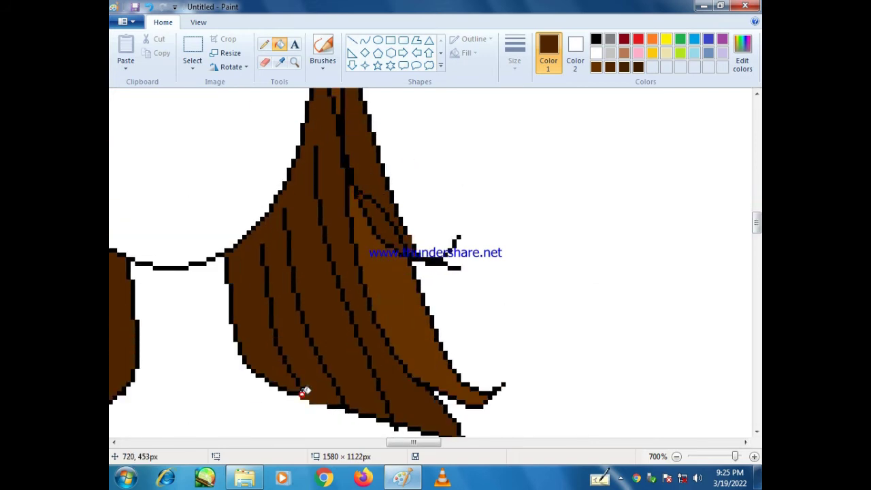
{"action": "left_click_drag", "start_coordinate": [394, 443], "coordinate": [360, 443]}
{"action": "scroll", "coordinate": [363, 222], "scroll_direction": "up", "scroll_amount": 5}
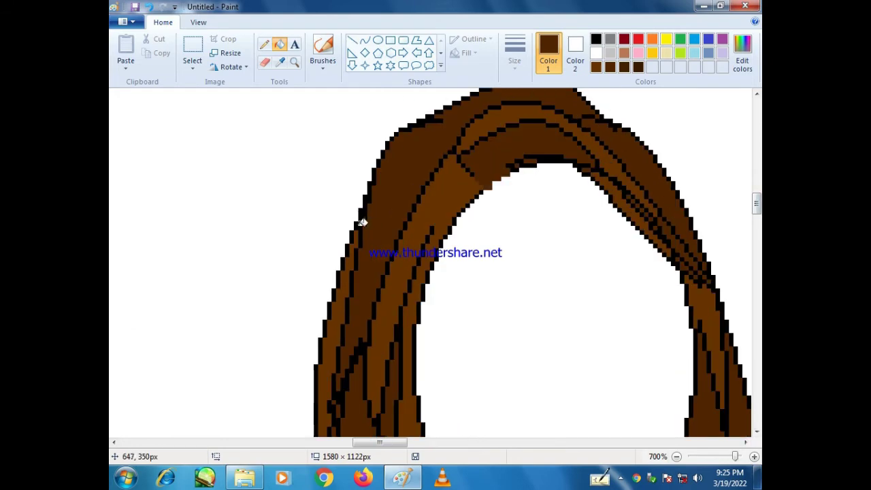
- Draw the right eyebrow with thin arched curves in the darkest custom brown, close together to form a tapered shape
{"action": "mouse_move", "coordinate": [734, 456]}
{"action": "left_mouse_down"}
{"action": "mouse_move", "coordinate": [673, 457]}
{"action": "mouse_move", "coordinate": [727, 457]}
{"action": "left_mouse_up"}
{"action": "left_click_drag", "start_coordinate": [382, 446], "coordinate": [409, 445]}
{"action": "left_click", "coordinate": [365, 41]}
{"action": "left_click", "coordinate": [638, 67]}
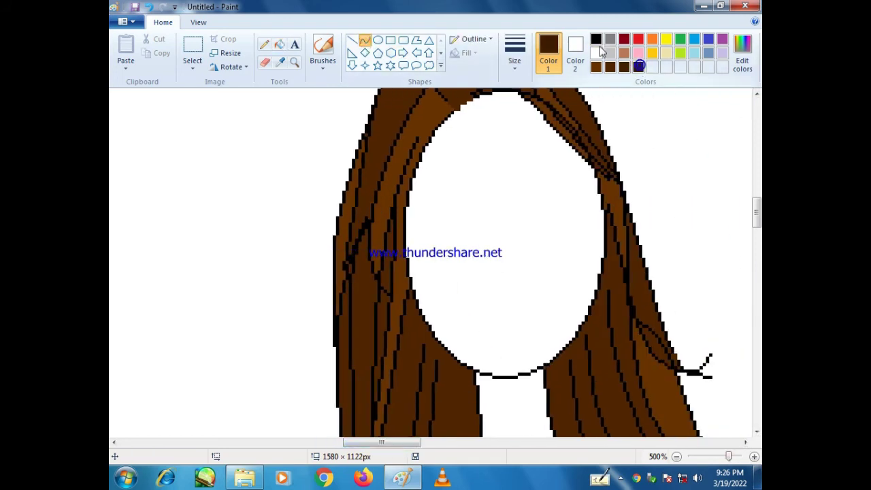
{"action": "left_click", "coordinate": [514, 55]}
{"action": "left_click", "coordinate": [531, 84]}
{"action": "left_click_drag", "start_coordinate": [519, 179], "coordinate": [584, 172]}
{"action": "double_click", "coordinate": [572, 162]}
{"action": "left_click_drag", "start_coordinate": [519, 181], "coordinate": [589, 172]}
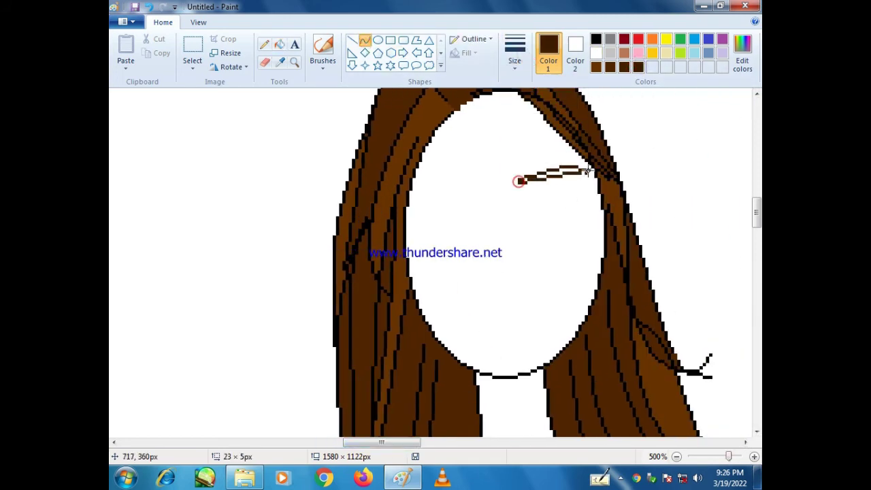
{"action": "double_click", "coordinate": [566, 168]}
- Draw the left eyebrow with two matching arched curves and fill the gap between them with the darkest brown
{"action": "left_click_drag", "start_coordinate": [494, 183], "coordinate": [423, 180]}
{"action": "left_click", "coordinate": [432, 169]}
{"action": "left_click", "coordinate": [433, 165]}
{"action": "left_click", "coordinate": [474, 227]}
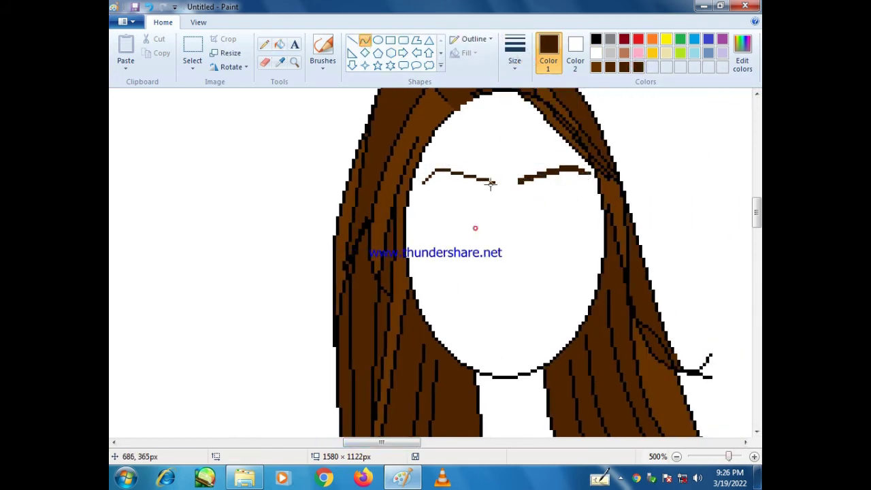
{"action": "left_click_drag", "start_coordinate": [490, 185], "coordinate": [423, 185]}
{"action": "double_click", "coordinate": [440, 166]}
{"action": "left_click", "coordinate": [279, 44]}
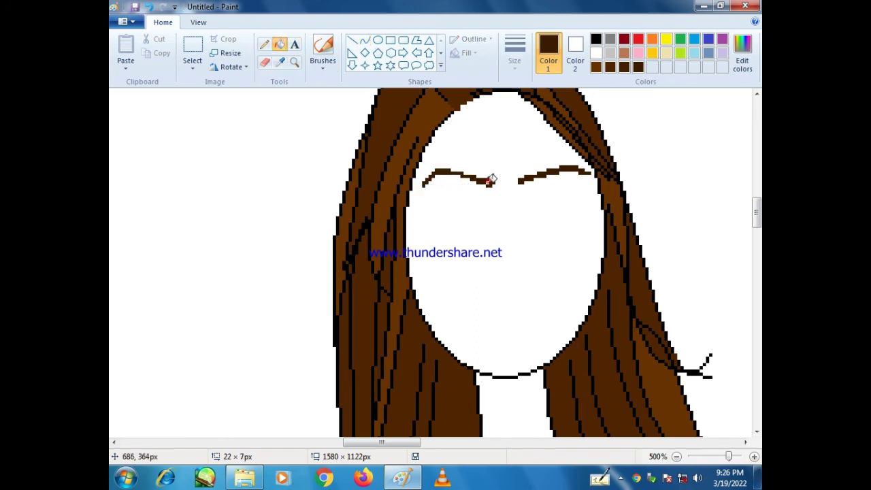
- Outline the right eye in black below the right eyebrow with an arched upper lid and a nearly flat lower lid curve
{"action": "left_click", "coordinate": [595, 38]}
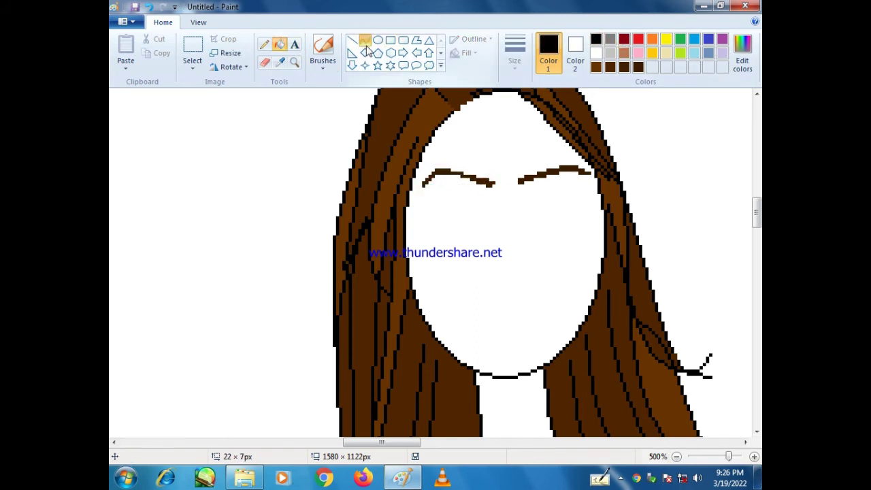
{"action": "left_click", "coordinate": [365, 41]}
{"action": "left_click_drag", "start_coordinate": [562, 215], "coordinate": [563, 183]}
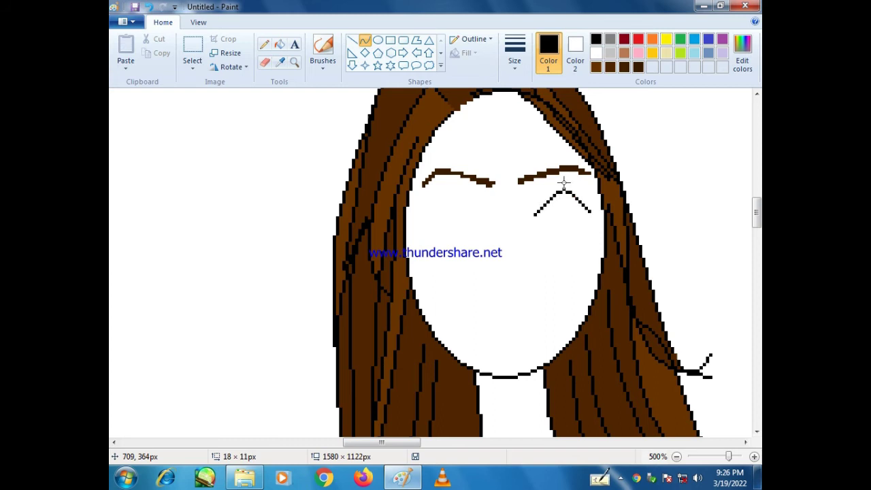
{"action": "left_click", "coordinate": [571, 219]}
{"action": "left_click", "coordinate": [542, 253]}
- Draw a small black oval iris with a pupil inside the right eye and fill the iris with custom dark brown
{"action": "left_click", "coordinate": [378, 40]}
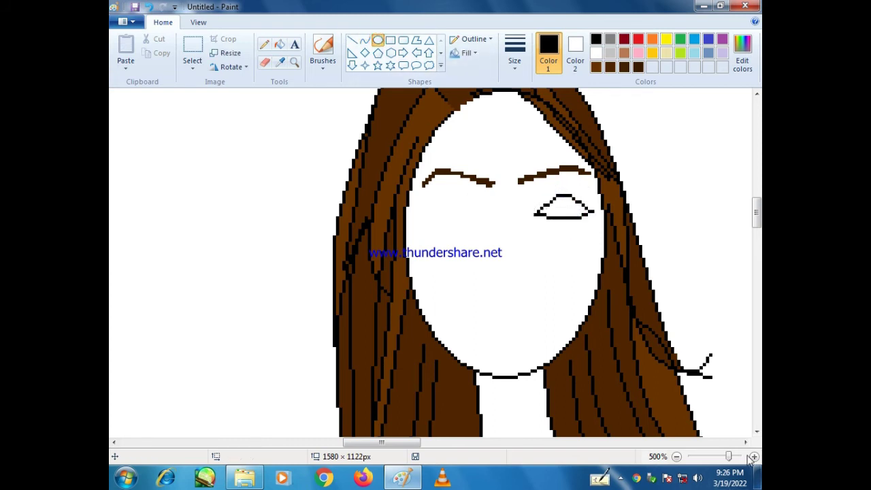
{"action": "left_click", "coordinate": [754, 456]}
{"action": "left_click", "coordinate": [754, 456]}
{"action": "left_click_drag", "start_coordinate": [371, 442], "coordinate": [390, 442]}
{"action": "mouse_move", "coordinate": [521, 237]}
{"action": "left_mouse_down"}
{"action": "mouse_move", "coordinate": [544, 267]}
{"action": "mouse_move", "coordinate": [534, 255]}
{"action": "left_mouse_up"}
{"action": "left_click", "coordinate": [280, 45]}
{"action": "left_click", "coordinate": [609, 66]}
{"action": "left_click", "coordinate": [536, 256]}
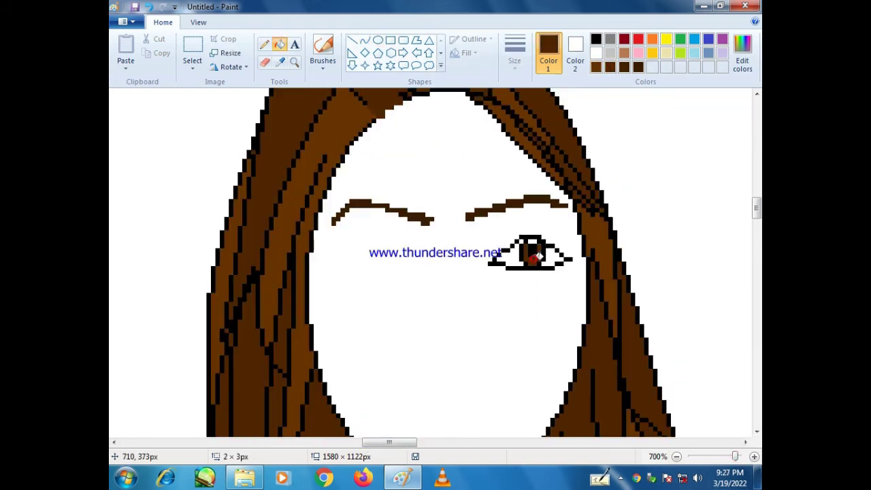
- Brush a thick arc of soft black-to-grey eye shadow over the right eye's upper lid
{"action": "left_click", "coordinate": [323, 49]}
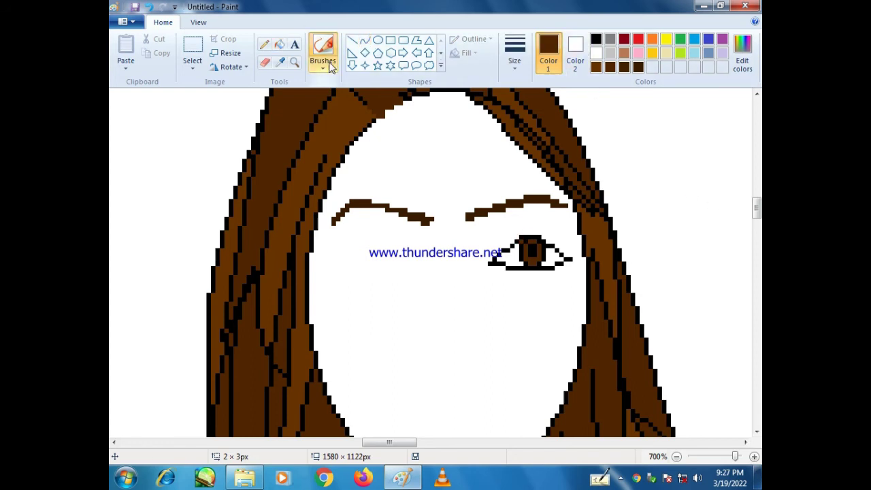
{"action": "left_click", "coordinate": [515, 55]}
{"action": "left_click", "coordinate": [544, 114]}
{"action": "left_click", "coordinate": [624, 40]}
{"action": "left_click", "coordinate": [609, 69]}
{"action": "left_click", "coordinate": [596, 39]}
{"action": "mouse_move", "coordinate": [490, 252]}
{"action": "left_mouse_down"}
{"action": "mouse_move", "coordinate": [501, 234]}
{"action": "mouse_move", "coordinate": [546, 234]}
{"action": "mouse_move", "coordinate": [577, 255]}
{"action": "mouse_move", "coordinate": [532, 229]}
{"action": "mouse_move", "coordinate": [541, 231]}
{"action": "mouse_move", "coordinate": [495, 244]}
{"action": "mouse_move", "coordinate": [509, 227]}
{"action": "mouse_move", "coordinate": [576, 247]}
{"action": "left_mouse_up"}
{"action": "left_click", "coordinate": [740, 456]}
{"action": "left_click", "coordinate": [280, 41]}
{"action": "left_click", "coordinate": [595, 53]}
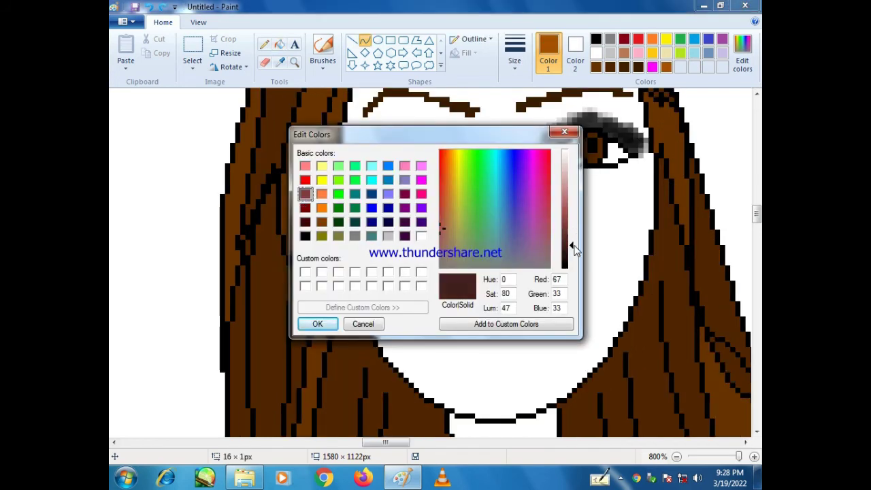
- Add bright red to the custom colours and draw the mouth's slightly arched centre line in dark red
{"action": "left_click", "coordinate": [305, 178]}
{"action": "left_click", "coordinate": [316, 325]}
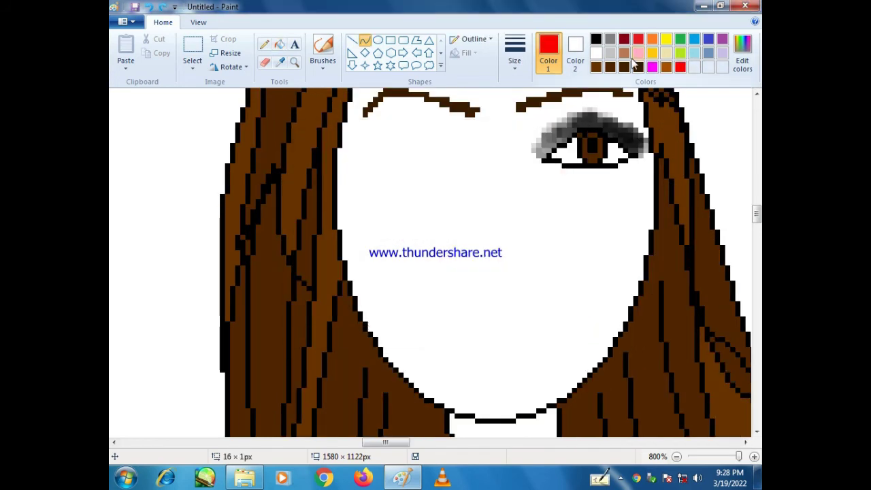
{"action": "left_click", "coordinate": [624, 39]}
{"action": "left_click_drag", "start_coordinate": [540, 319], "coordinate": [544, 321]}
{"action": "key", "text": "ctrl+z"}
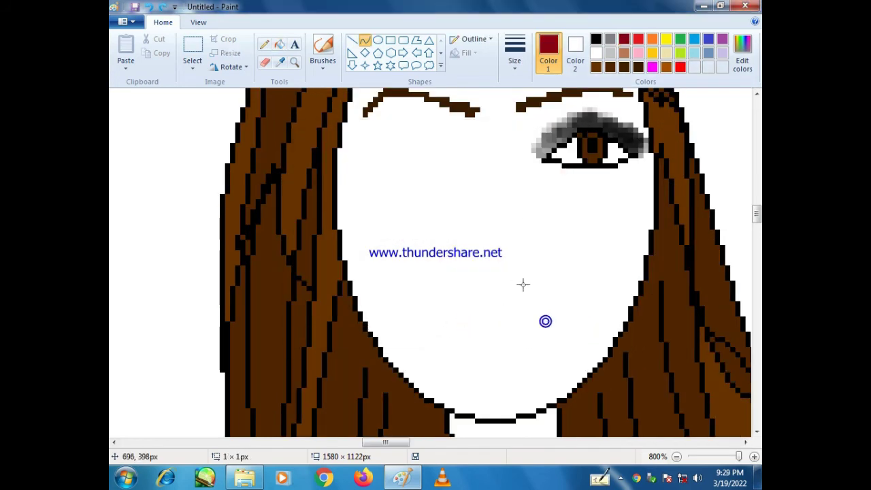
{"action": "left_click_drag", "start_coordinate": [462, 324], "coordinate": [544, 323]}
{"action": "left_click", "coordinate": [504, 317]}
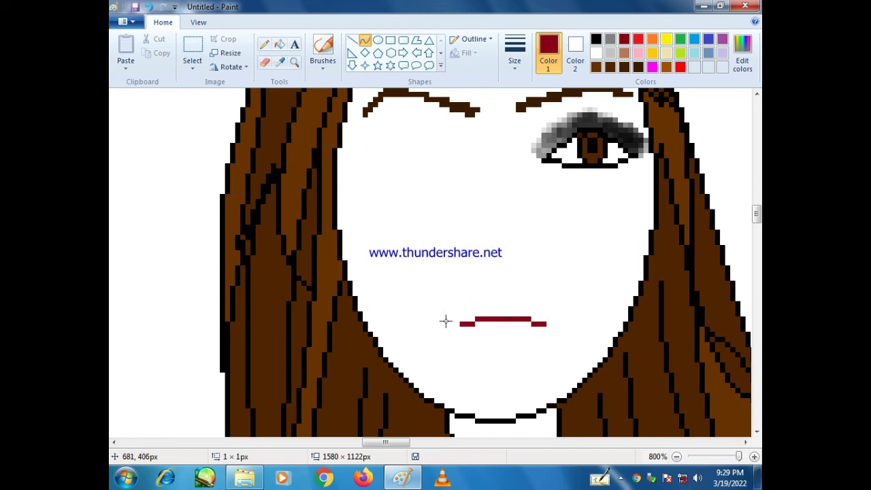
- Draw the upper and lower lip outlines as dark red curves meeting at both mouth corners
{"action": "left_click_drag", "start_coordinate": [445, 321], "coordinate": [555, 323]}
{"action": "left_click_drag", "start_coordinate": [509, 297], "coordinate": [492, 277]}
{"action": "left_click", "coordinate": [500, 281]}
{"action": "left_click_drag", "start_coordinate": [447, 323], "coordinate": [553, 321]}
{"action": "left_click_drag", "start_coordinate": [508, 355], "coordinate": [498, 362]}
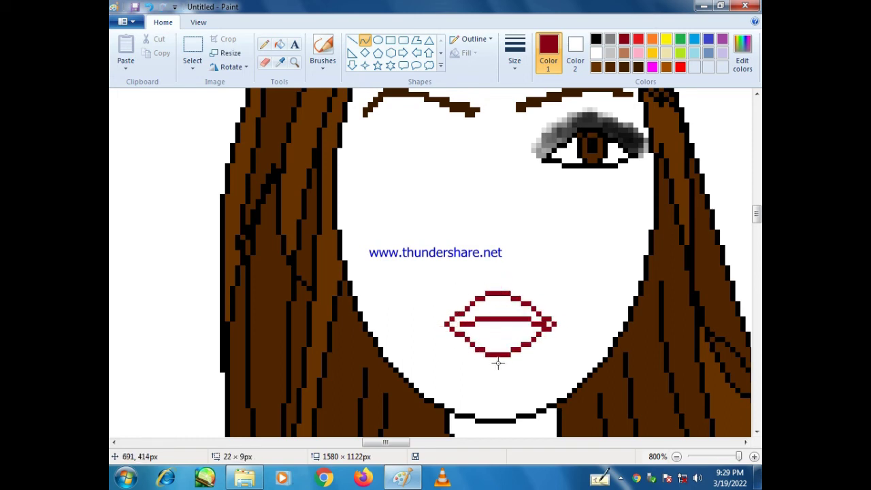
{"action": "left_click", "coordinate": [498, 358]}
- Fill the upper lip, the lower lip and the small gaps at the mouth corners with bright red
{"action": "left_click", "coordinate": [279, 44]}
{"action": "left_click", "coordinate": [680, 67]}
{"action": "left_click", "coordinate": [502, 306]}
{"action": "left_click", "coordinate": [507, 335]}
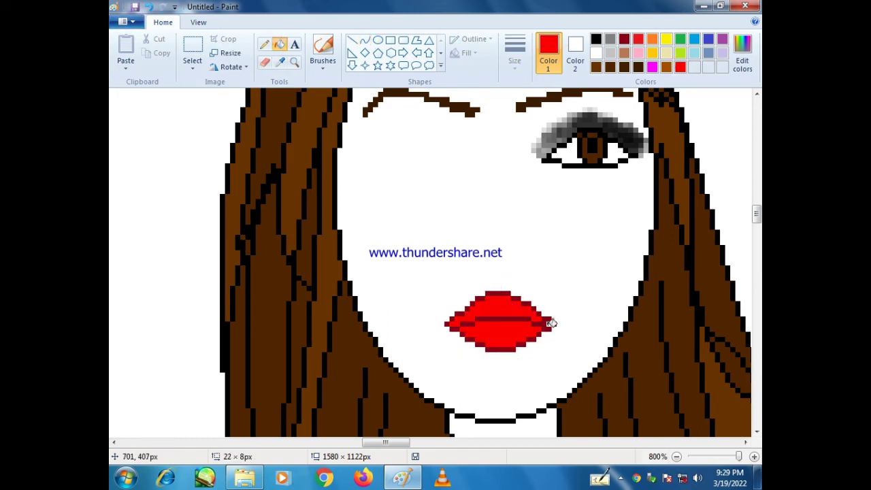
{"action": "left_click", "coordinate": [549, 324]}
- Select the right eye together with its eye shadow and copy it
{"action": "left_click_drag", "start_coordinate": [757, 215], "coordinate": [757, 212]}
{"action": "left_click", "coordinate": [192, 64]}
{"action": "left_click", "coordinate": [220, 112]}
{"action": "mouse_move", "coordinate": [629, 206]}
{"action": "left_mouse_down"}
{"action": "mouse_move", "coordinate": [506, 167]}
{"action": "mouse_move", "coordinate": [638, 178]}
{"action": "left_mouse_up"}
{"action": "right_click", "coordinate": [581, 173]}
{"action": "left_click", "coordinate": [600, 195]}
- Paste the copied eye, mirror it horizontally and place it below the left eyebrow
{"action": "right_click", "coordinate": [423, 173]}
{"action": "left_click", "coordinate": [442, 210]}
{"action": "right_click", "coordinate": [409, 190]}
{"action": "mouse_move", "coordinate": [180, 154]}
{"action": "left_mouse_down"}
{"action": "mouse_move", "coordinate": [410, 189]}
{"action": "mouse_move", "coordinate": [431, 184]}
{"action": "mouse_move", "coordinate": [422, 184]}
{"action": "mouse_move", "coordinate": [420, 165]}
{"action": "left_mouse_up"}
{"action": "mouse_move", "coordinate": [449, 298]}
{"action": "left_click", "coordinate": [534, 357]}
{"action": "left_click", "coordinate": [192, 64]}
{"action": "left_click", "coordinate": [220, 181]}
- Fill the face, neck, shoulders and arms with a light peach custom skin colour
{"action": "left_click", "coordinate": [280, 45]}
{"action": "left_click", "coordinate": [596, 54]}
{"action": "left_click", "coordinate": [360, 149]}
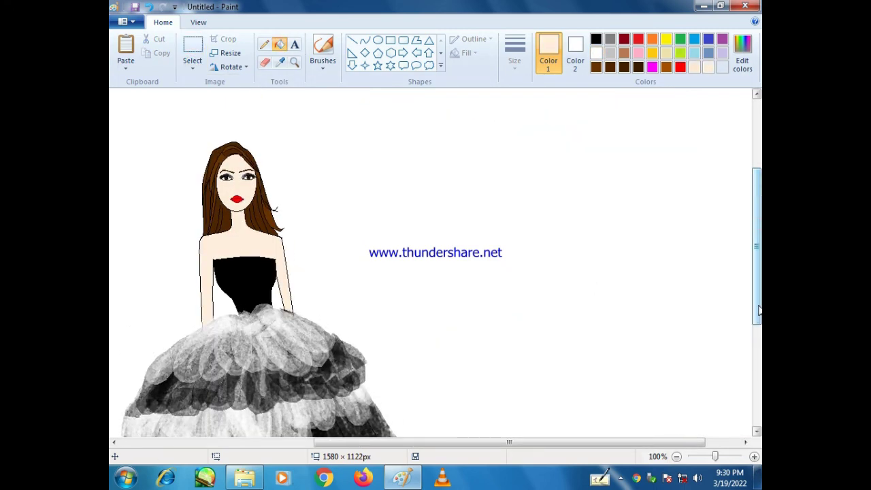
- Draw the nose above the lips as short, slanted nostril lines in a custom brown
{"action": "left_click", "coordinate": [731, 456]}
{"action": "left_click_drag", "start_coordinate": [758, 212], "coordinate": [758, 239]}
{"action": "left_click_drag", "start_coordinate": [722, 456], "coordinate": [725, 456]}
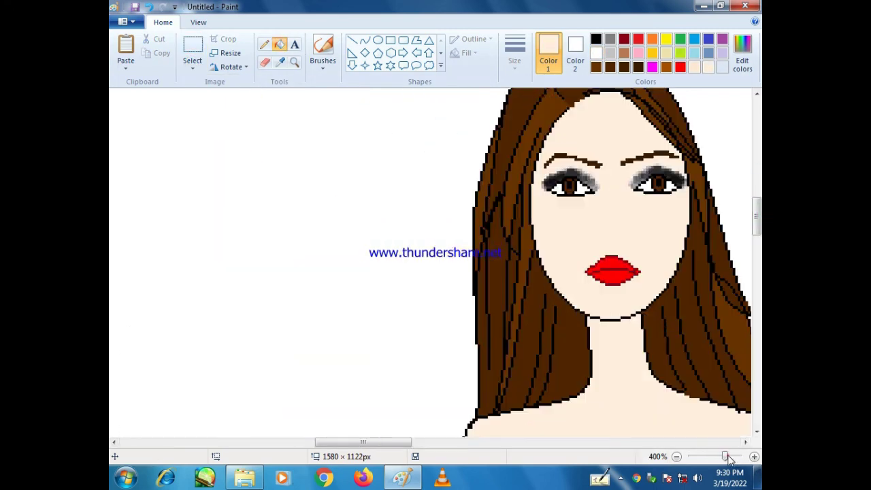
{"action": "left_click_drag", "start_coordinate": [374, 442], "coordinate": [406, 442]}
{"action": "left_click", "coordinate": [351, 40]}
{"action": "left_click", "coordinate": [595, 67]}
{"action": "left_click", "coordinate": [666, 66]}
{"action": "left_click", "coordinate": [742, 53]}
{"action": "left_click_drag", "start_coordinate": [725, 456], "coordinate": [732, 457]}
{"action": "left_click_drag", "start_coordinate": [515, 311], "coordinate": [556, 323]}
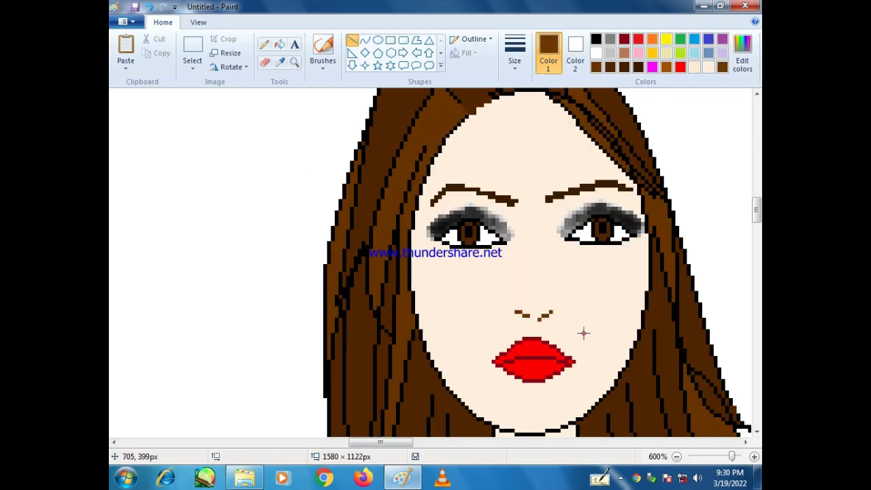
- Examine the whole figure on the canvas at 50% zoom
{"action": "scroll", "coordinate": [583, 333], "scroll_direction": "down", "scroll_amount": 2}
{"action": "left_click_drag", "start_coordinate": [723, 456], "coordinate": [740, 457]}
{"action": "left_click", "coordinate": [676, 456]}
{"action": "left_click", "coordinate": [677, 456]}
{"action": "left_click", "coordinate": [677, 456]}
{"action": "left_click", "coordinate": [677, 457]}
{"action": "left_click", "coordinate": [676, 456]}
{"action": "left_click", "coordinate": [677, 456]}
{"action": "left_click", "coordinate": [677, 456]}
{"action": "left_click", "coordinate": [676, 456]}
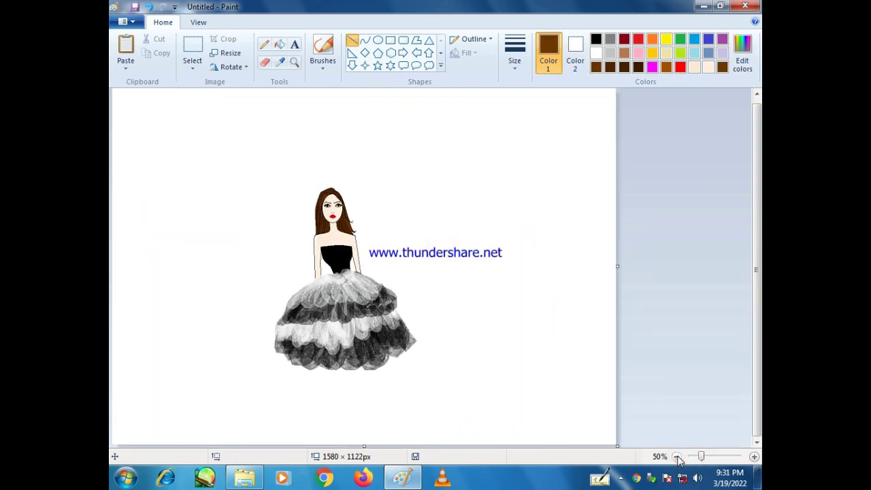
- Draw an earring on each side of the jaw from two stacked ovals with red outlines and solid black fill
{"action": "left_click", "coordinate": [725, 456]}
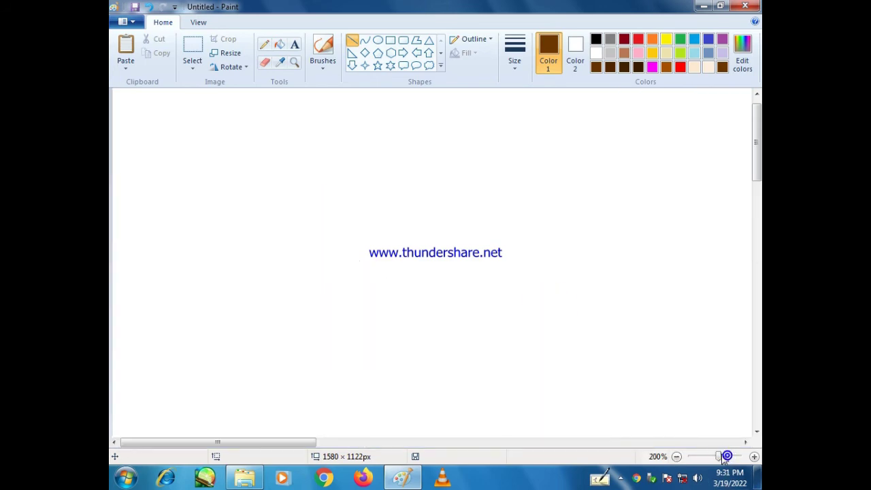
{"action": "left_click_drag", "start_coordinate": [272, 443], "coordinate": [378, 442]}
{"action": "left_click_drag", "start_coordinate": [758, 159], "coordinate": [758, 246]}
{"action": "left_click", "coordinate": [729, 456]}
{"action": "left_click_drag", "start_coordinate": [281, 444], "coordinate": [342, 443]}
{"action": "left_click_drag", "start_coordinate": [760, 237], "coordinate": [759, 221]}
{"action": "left_click", "coordinate": [754, 457]}
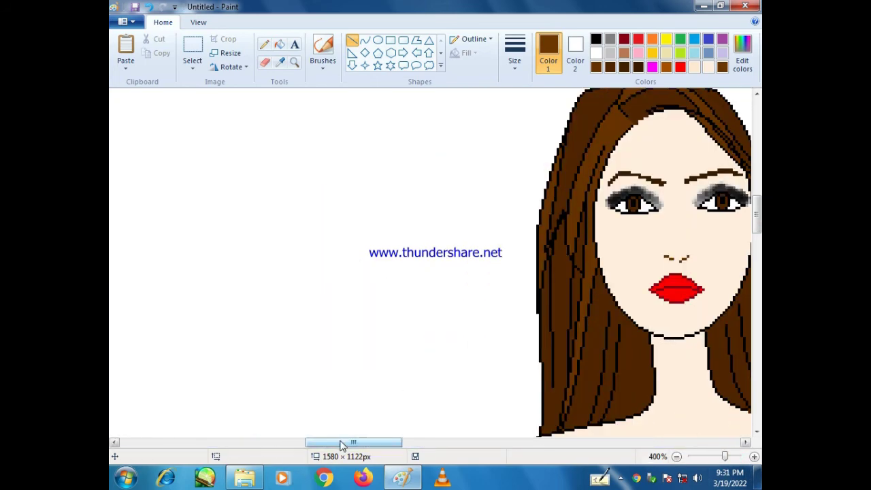
{"action": "left_click", "coordinate": [377, 40]}
{"action": "left_click", "coordinate": [679, 66]}
{"action": "left_click", "coordinate": [466, 52]}
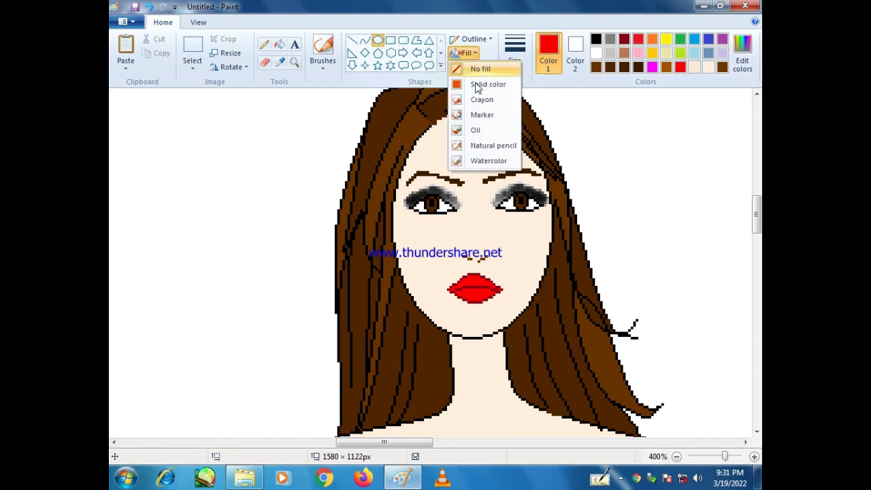
{"action": "left_click", "coordinate": [469, 82]}
{"action": "left_click", "coordinate": [575, 51]}
{"action": "left_click", "coordinate": [596, 39]}
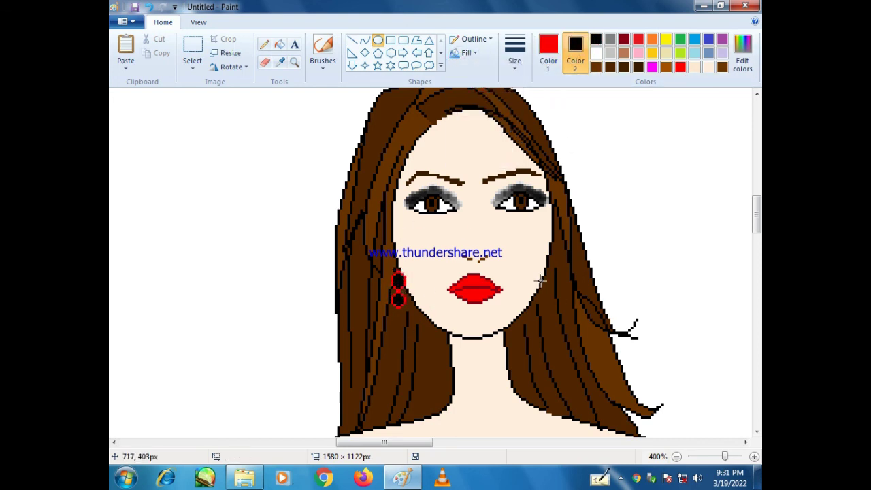
- Draw a necklace around the base of the neck as a curved row of black ovals outlined in red
{"action": "left_click_drag", "start_coordinate": [758, 230], "coordinate": [758, 248]}
{"action": "left_click_drag", "start_coordinate": [440, 248], "coordinate": [456, 231]}
{"action": "left_click_drag", "start_coordinate": [446, 263], "coordinate": [461, 247]}
{"action": "mouse_move", "coordinate": [453, 276]}
{"action": "left_mouse_down"}
{"action": "mouse_move", "coordinate": [525, 252]}
{"action": "mouse_move", "coordinate": [515, 238]}
{"action": "left_mouse_up"}
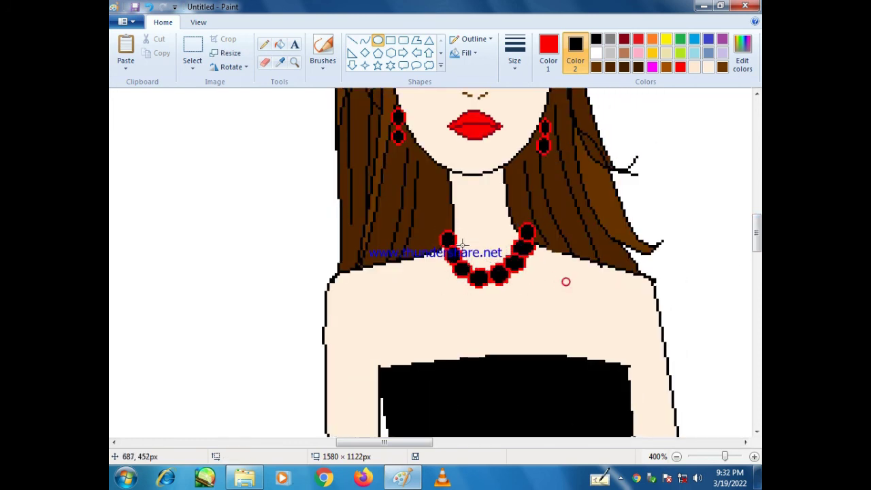
- Add an inner row of smaller black, red-outlined beads along the upper edge of the necklace
{"action": "left_click_drag", "start_coordinate": [458, 234], "coordinate": [473, 251]}
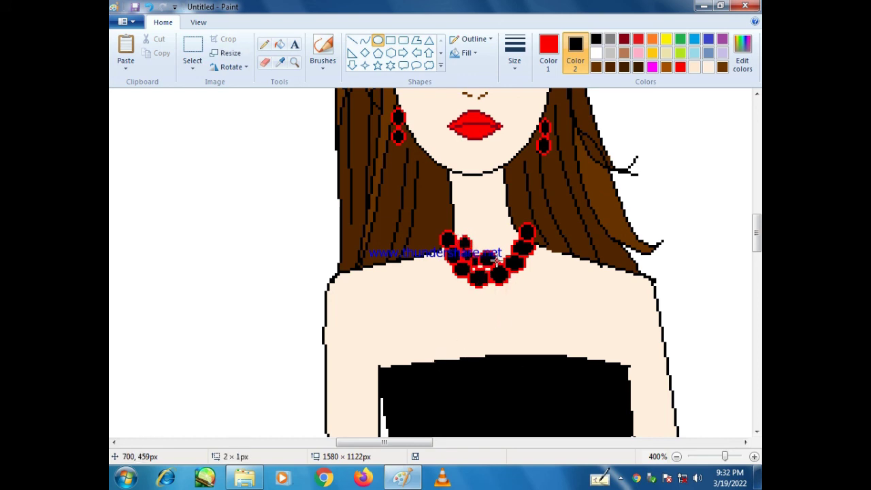
{"action": "scroll", "coordinate": [537, 292], "scroll_direction": "down", "scroll_amount": 3}
{"action": "scroll", "coordinate": [468, 410], "scroll_direction": "left", "scroll_amount": 3}
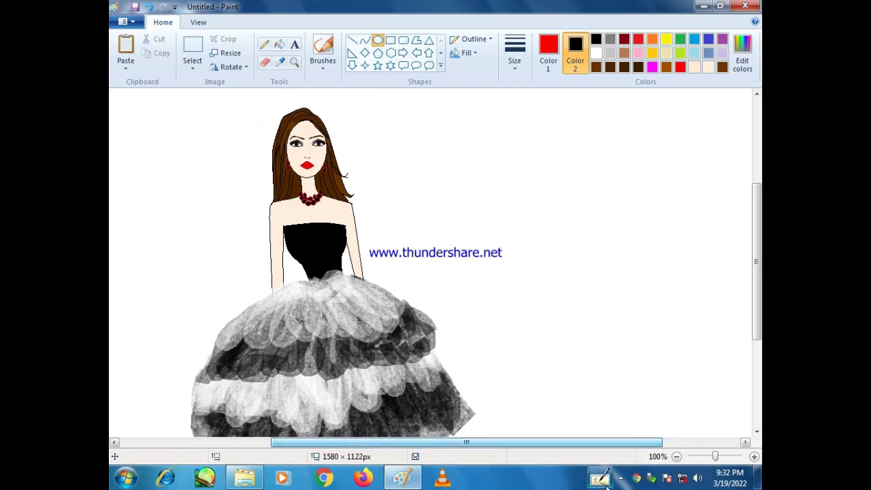